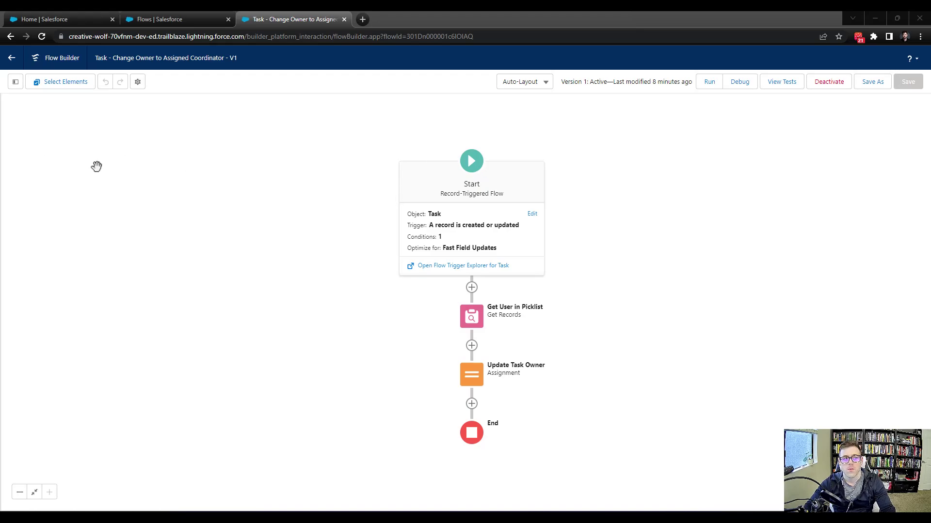
Step: Open the Tasks home page and show the Delegated Tasks list view
{"action": "left_click", "coordinate": [35, 20]}
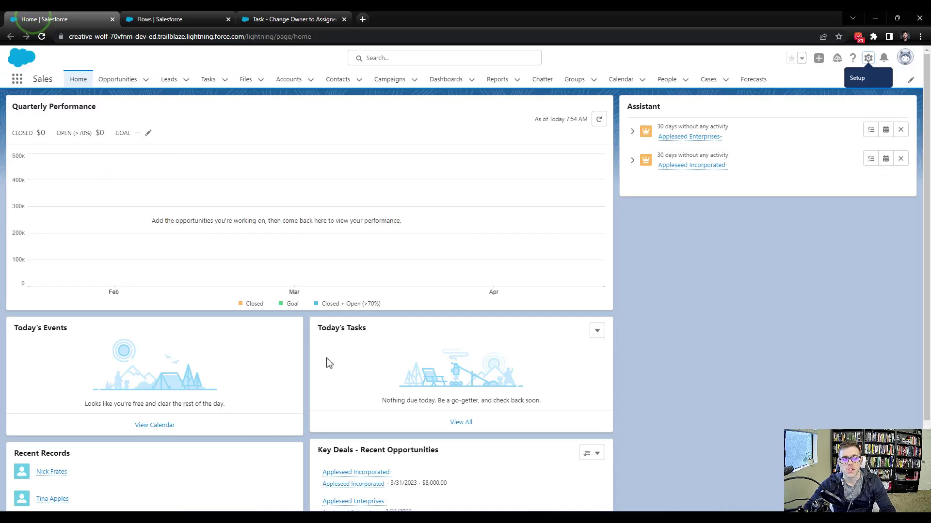
{"action": "left_click", "coordinate": [208, 79]}
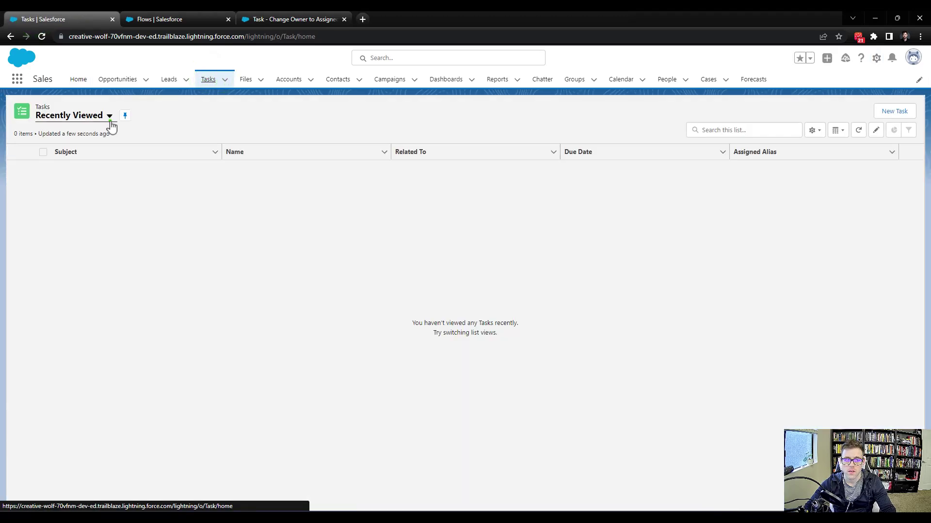
{"action": "left_click", "coordinate": [110, 117]}
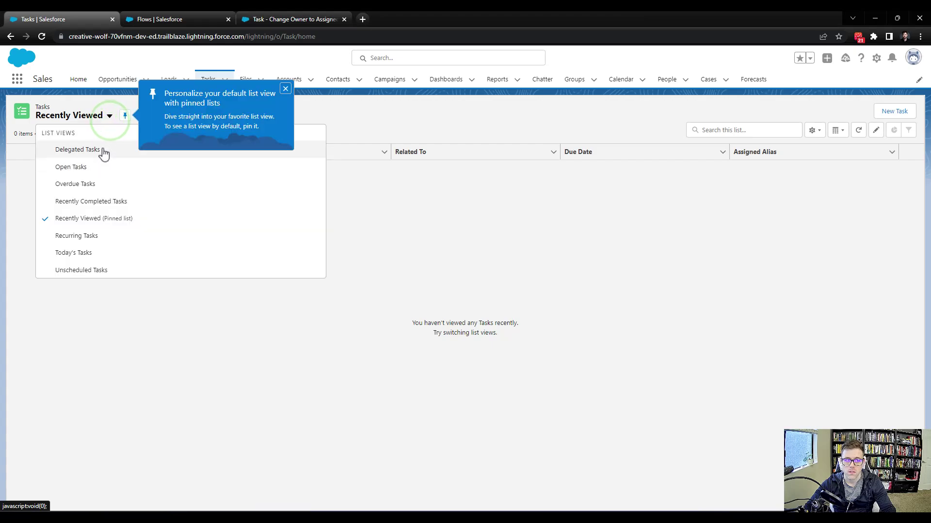
{"action": "left_click", "coordinate": [101, 150]}
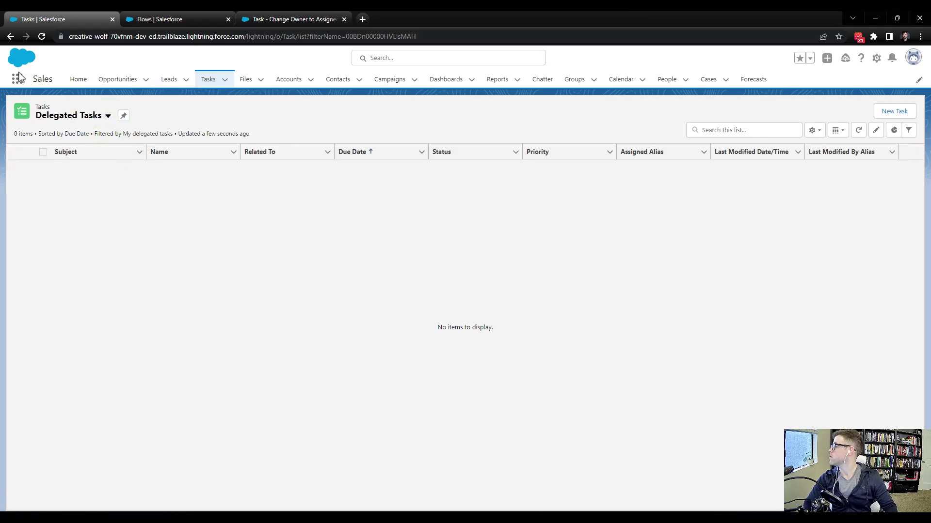
Step: Check the Open Tasks and Overdue Tasks list views, then go to the Accounts list
{"action": "left_click", "coordinate": [106, 118]}
{"action": "left_click", "coordinate": [68, 166]}
{"action": "left_click", "coordinate": [87, 116]}
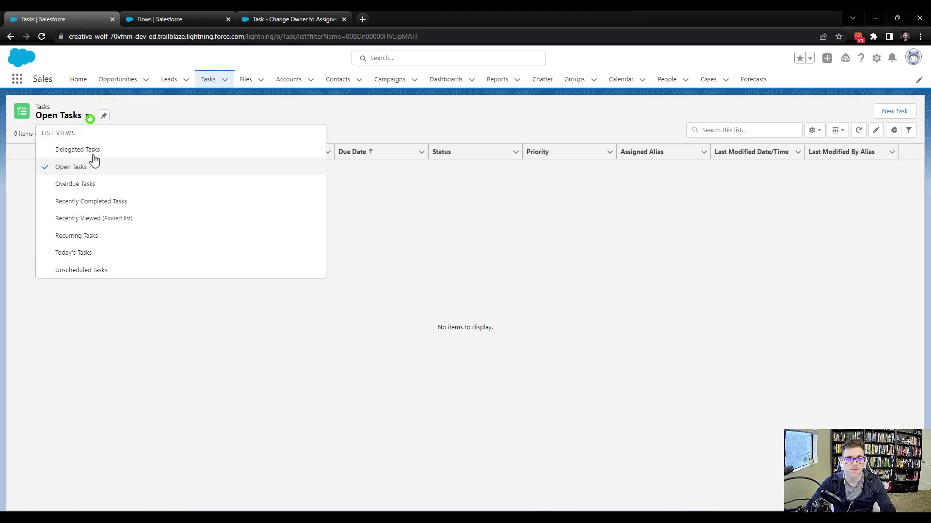
{"action": "left_click", "coordinate": [91, 182]}
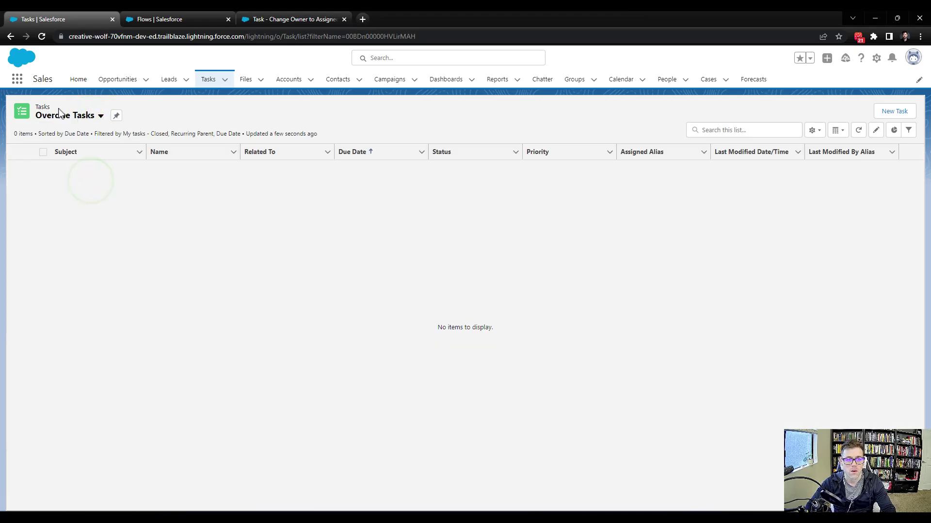
{"action": "left_click", "coordinate": [284, 83]}
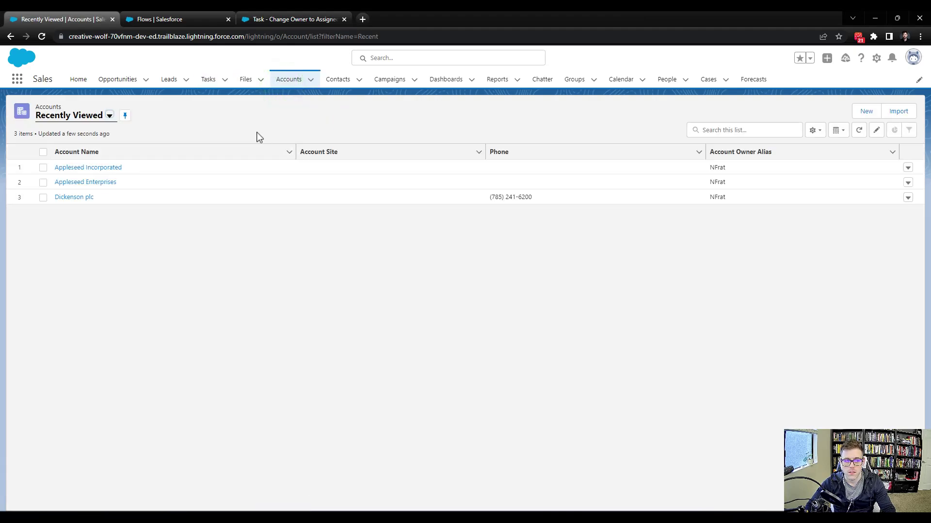
Step: Open the Appleseed Incorporated account and start a new task
{"action": "left_click", "coordinate": [78, 169]}
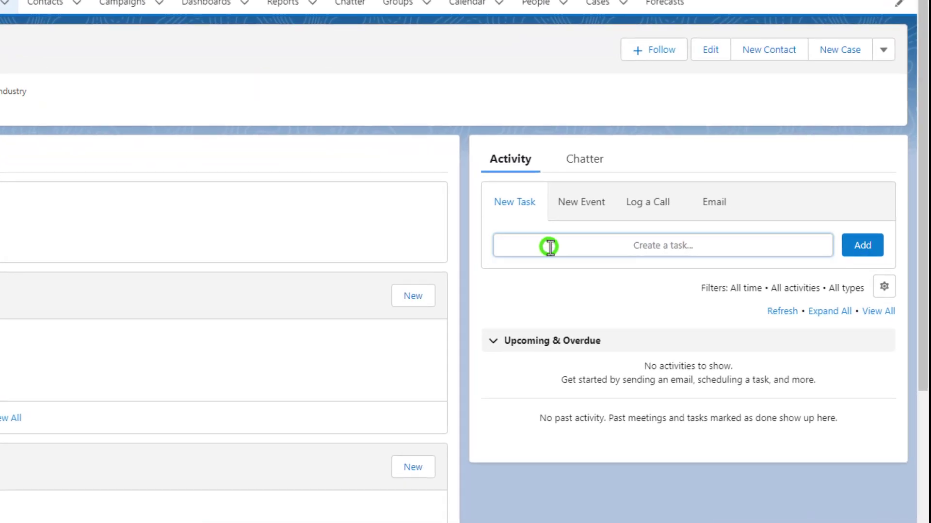
{"action": "left_click", "coordinate": [675, 243]}
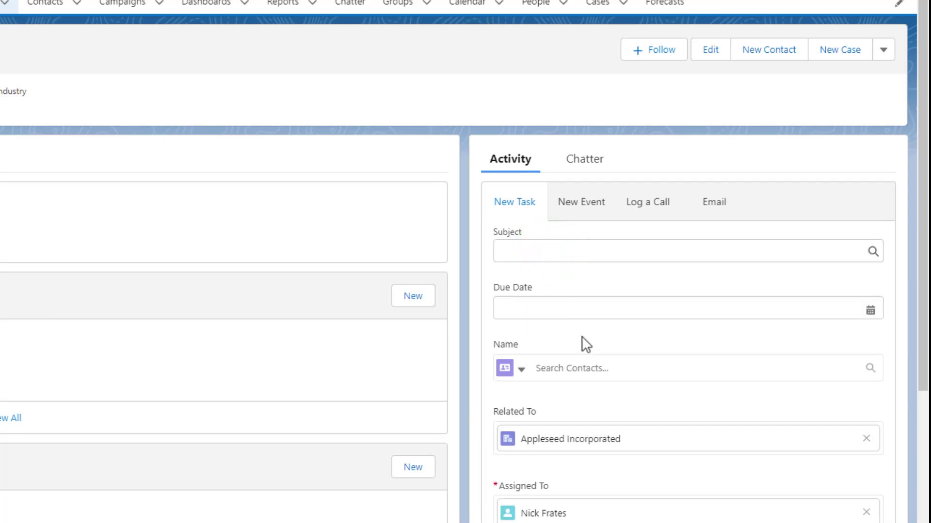
{"action": "scroll", "coordinate": [630, 456], "scroll_direction": "down", "scroll_amount": 5}
{"action": "scroll", "coordinate": [563, 465], "scroll_direction": "up", "scroll_amount": 3}
Step: Save task 'Test Task' due 1/19/2023, linked to a contact
{"action": "left_click", "coordinate": [548, 180]}
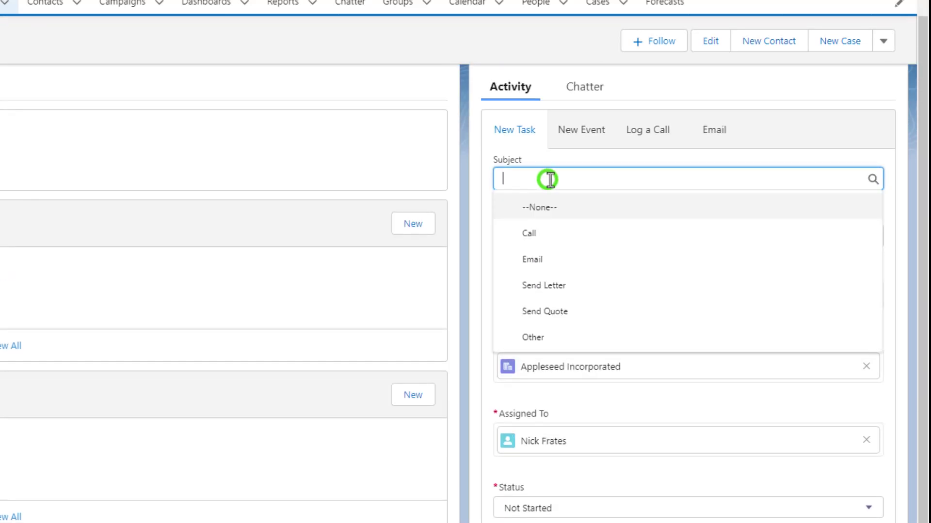
{"action": "type", "text": "Test Task"}
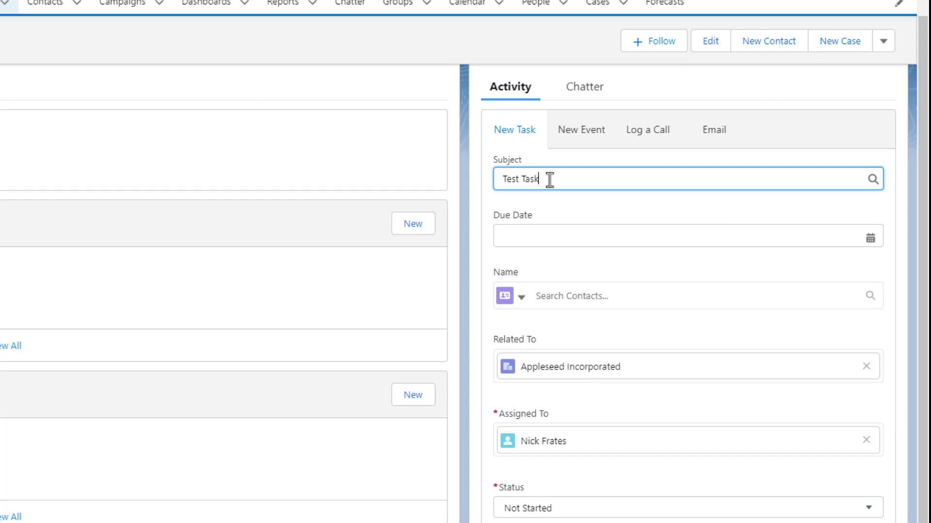
{"action": "left_click", "coordinate": [552, 233]}
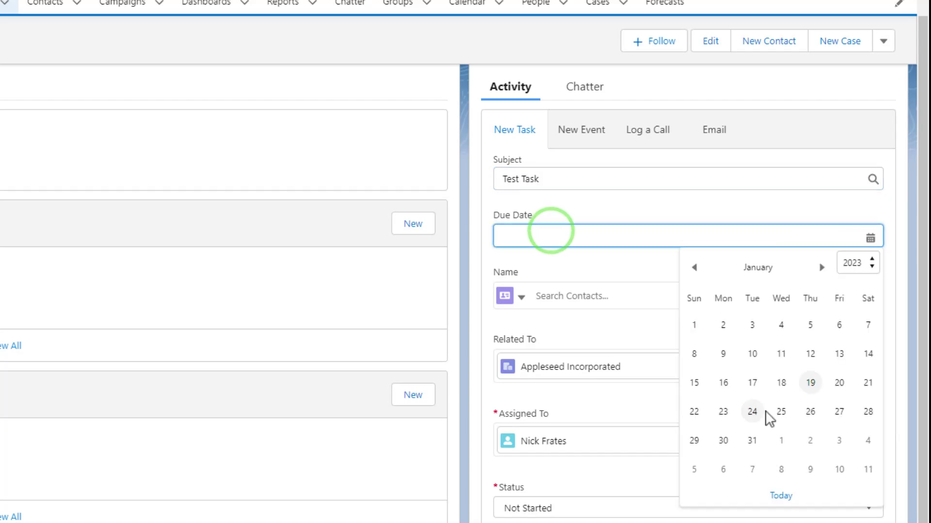
{"action": "left_click", "coordinate": [809, 386]}
{"action": "left_click", "coordinate": [645, 203]}
{"action": "left_click", "coordinate": [595, 299]}
{"action": "left_click", "coordinate": [578, 328]}
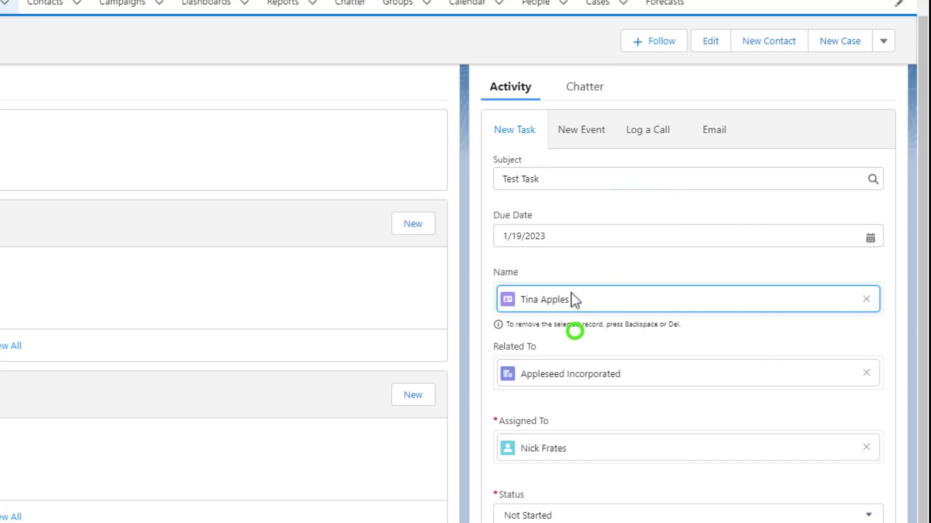
{"action": "left_click", "coordinate": [568, 251]}
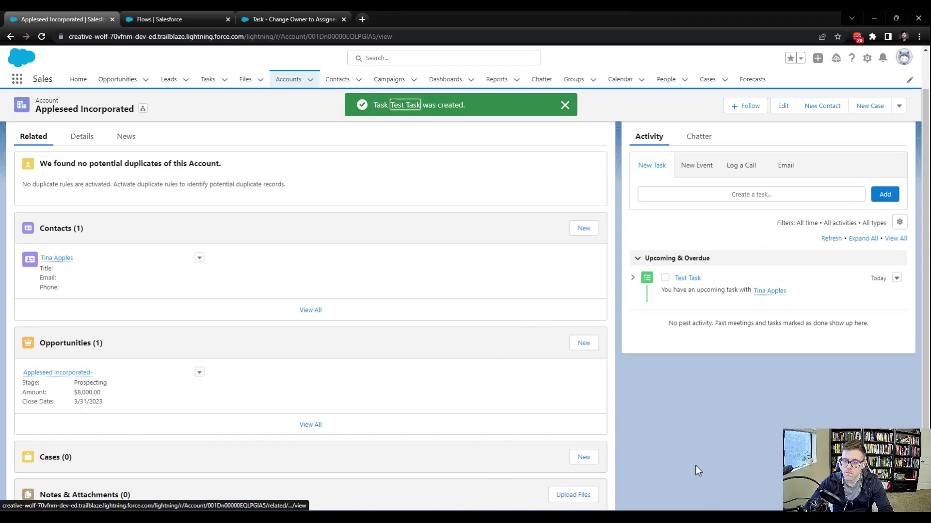
Step: Open the Test Task record and make the first listed user its Assigned Coordinator
{"action": "left_click", "coordinate": [686, 285]}
{"action": "left_click", "coordinate": [687, 279]}
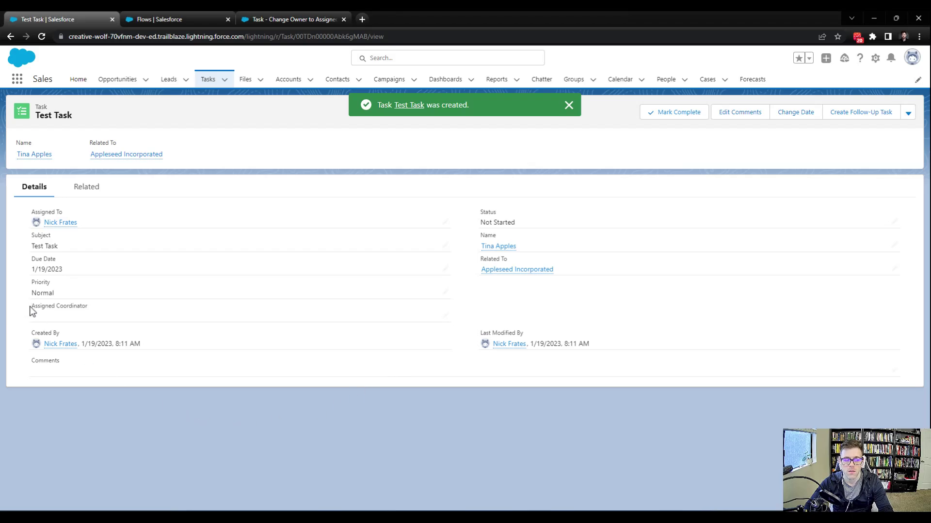
{"action": "left_click_drag", "start_coordinate": [30, 309], "coordinate": [106, 308]}
{"action": "left_click", "coordinate": [106, 308]}
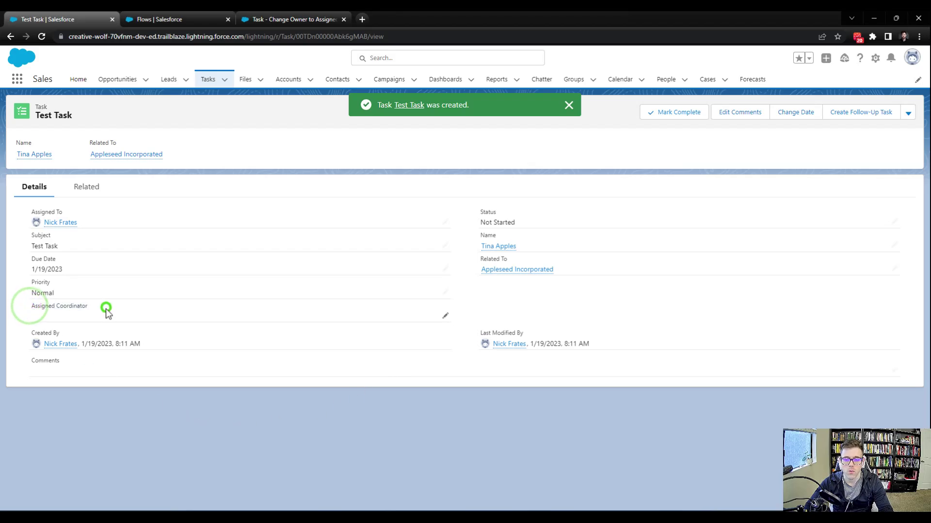
{"action": "left_click", "coordinate": [450, 316]}
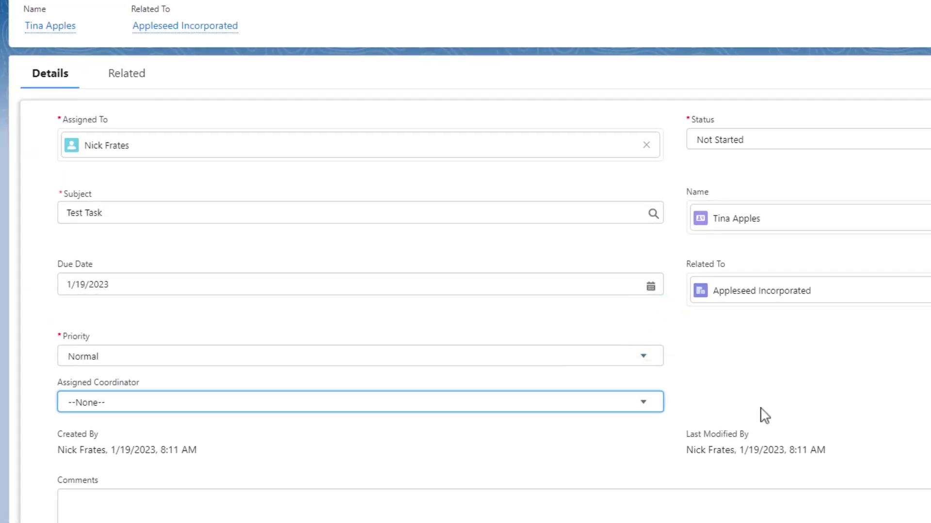
{"action": "left_click", "coordinate": [252, 403]}
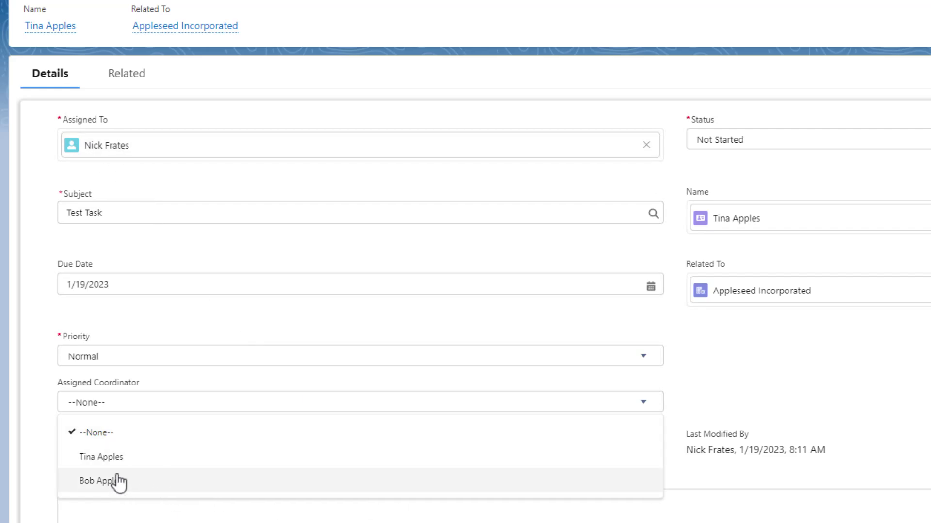
{"action": "left_click", "coordinate": [117, 458]}
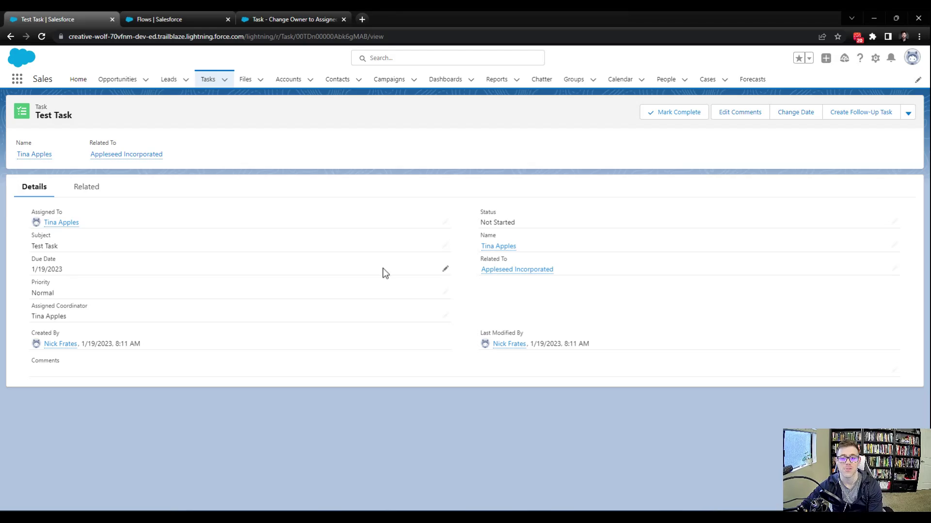
Step: Change Test Task's Assigned Coordinator to the second user and save
{"action": "left_click", "coordinate": [445, 316]}
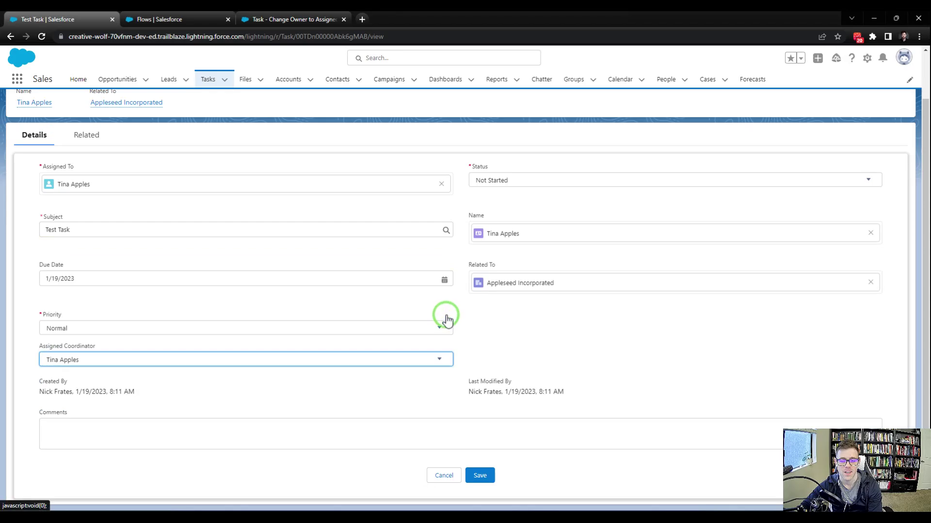
{"action": "left_click", "coordinate": [227, 361]}
{"action": "left_click_drag", "start_coordinate": [102, 419], "coordinate": [82, 424]}
{"action": "left_click", "coordinate": [80, 417]}
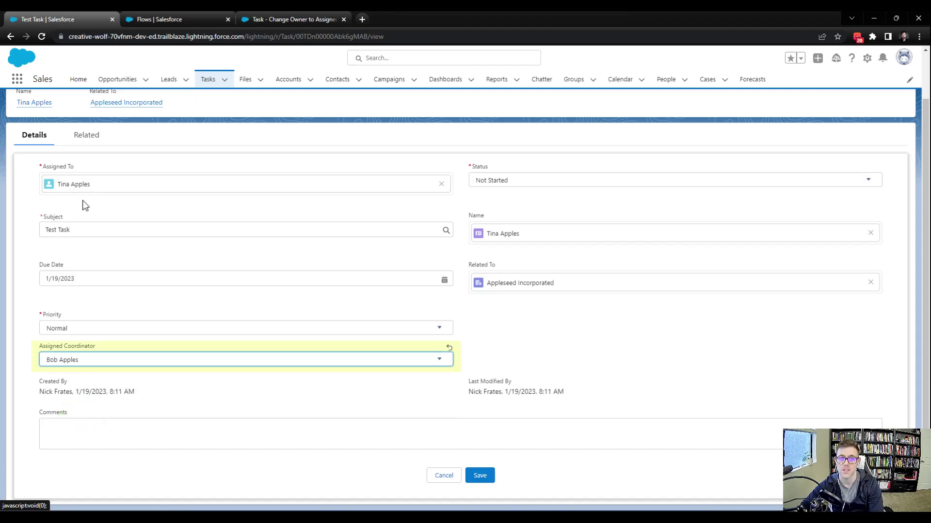
{"action": "left_click", "coordinate": [480, 476]}
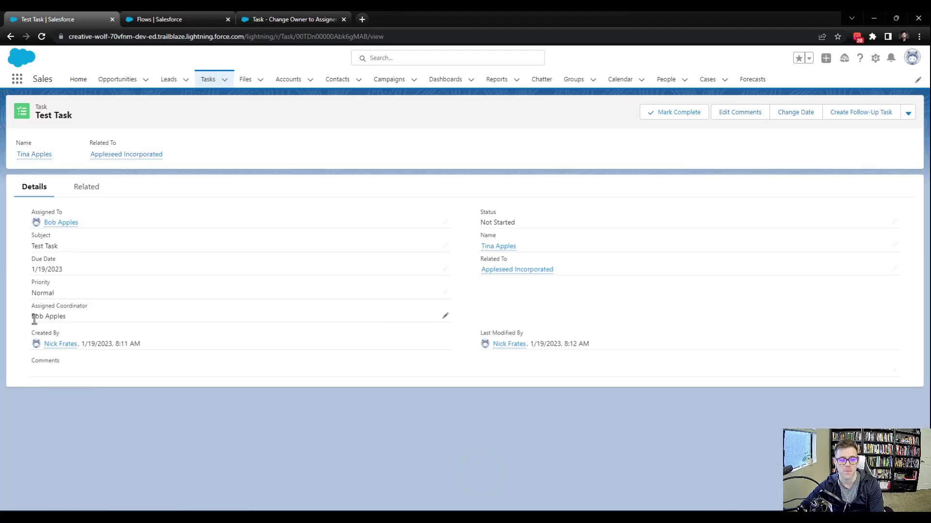
Step: Switch the Assigned Coordinator back to the first user and save
{"action": "left_click", "coordinate": [443, 316]}
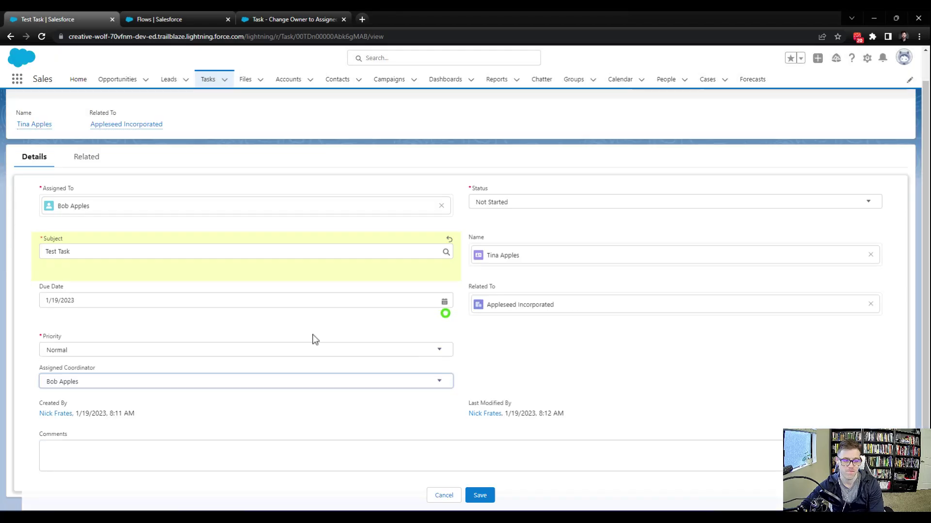
{"action": "left_click", "coordinate": [70, 360]}
{"action": "left_click", "coordinate": [81, 405]}
{"action": "left_click", "coordinate": [480, 475]}
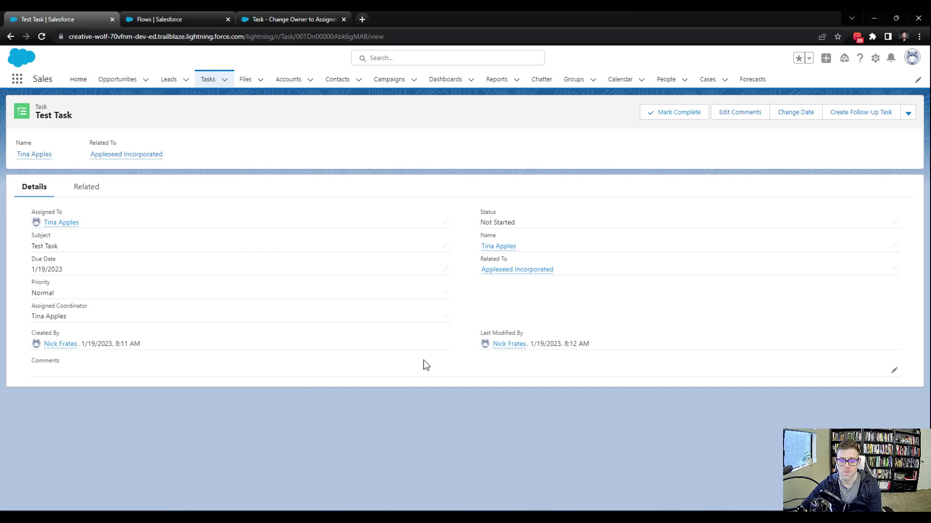
Step: Edit Test Task's Assigned Coordinator picklist and choose --None--
{"action": "left_click", "coordinate": [443, 319]}
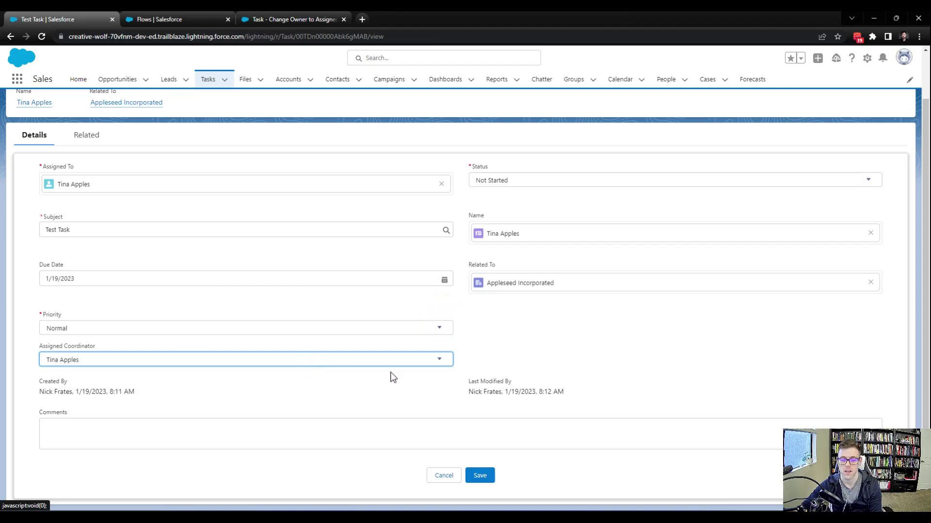
{"action": "left_click", "coordinate": [406, 360]}
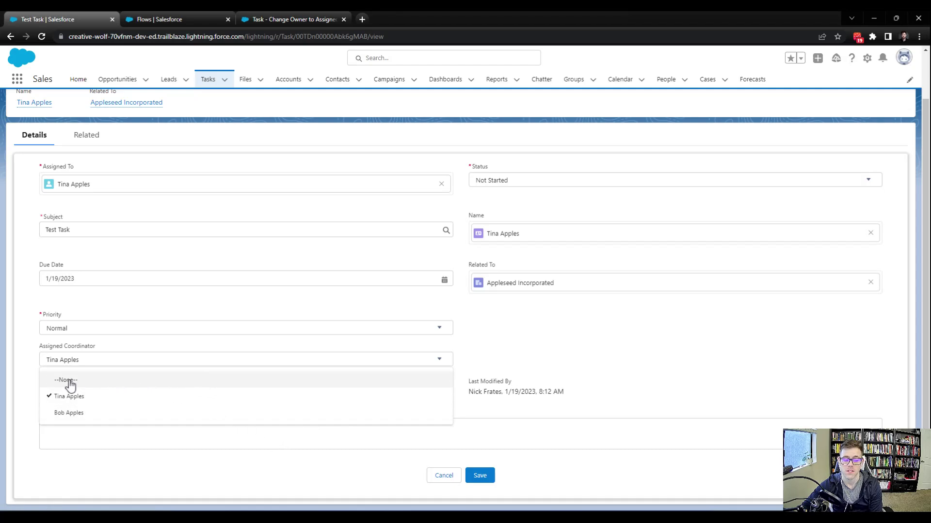
{"action": "left_click", "coordinate": [203, 384]}
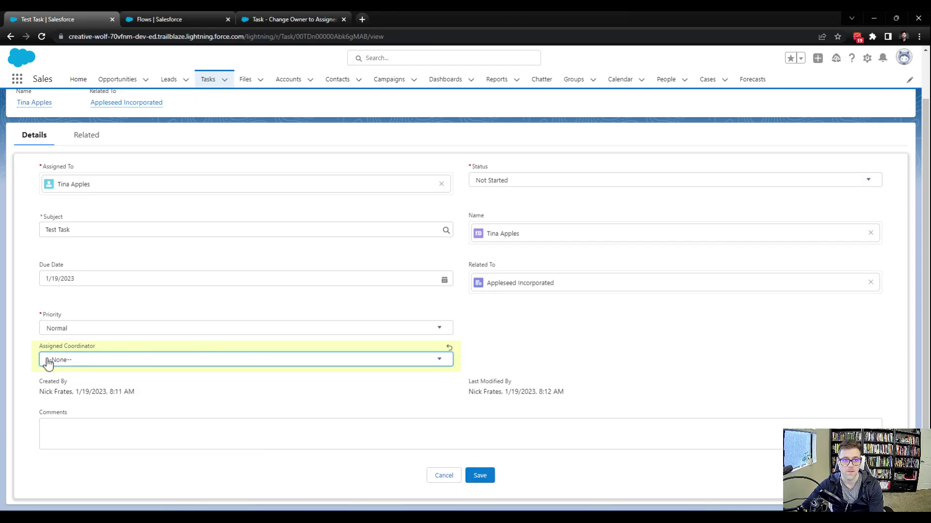
Step: Glance at the flow in Flow Builder, then return to the Test Task record
{"action": "left_click", "coordinate": [272, 22]}
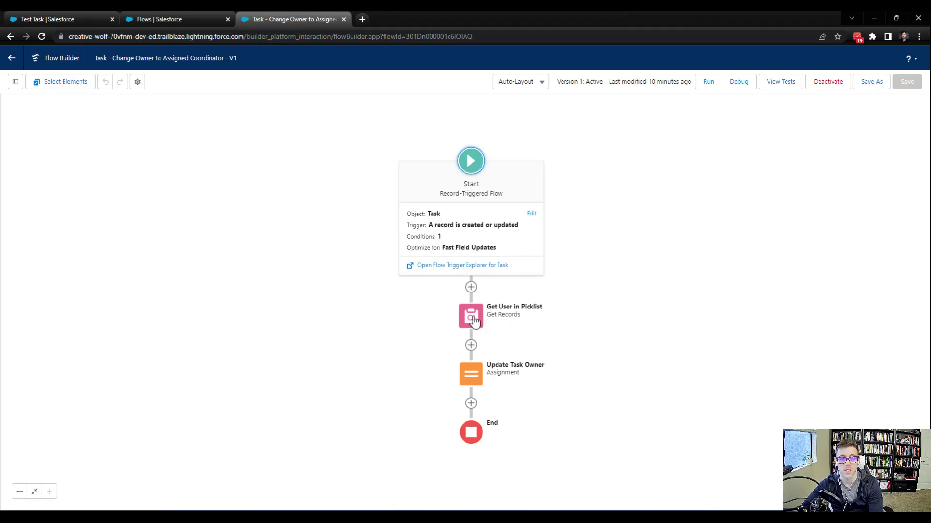
{"action": "left_click", "coordinate": [87, 20]}
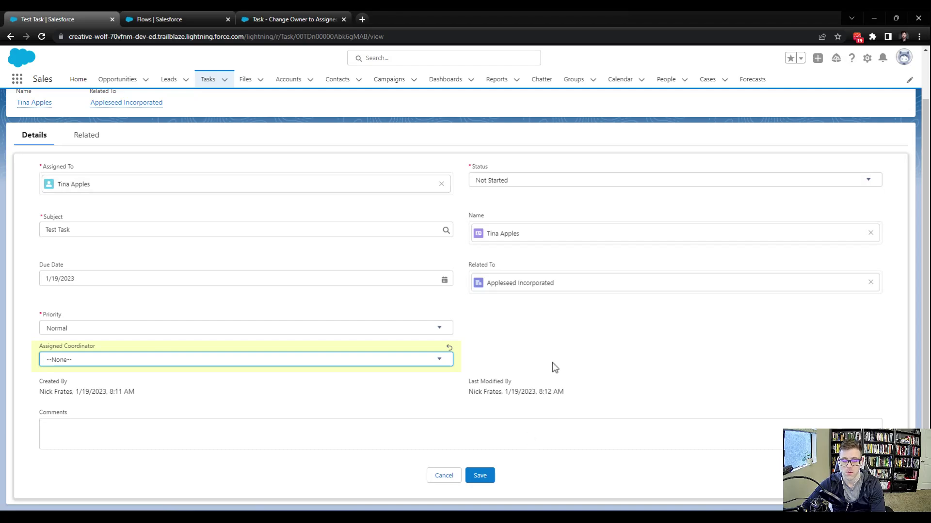
Step: Try saving Test Task with a blank coordinator, hitting the owner-cannot-be-blank error
{"action": "left_click", "coordinate": [479, 477]}
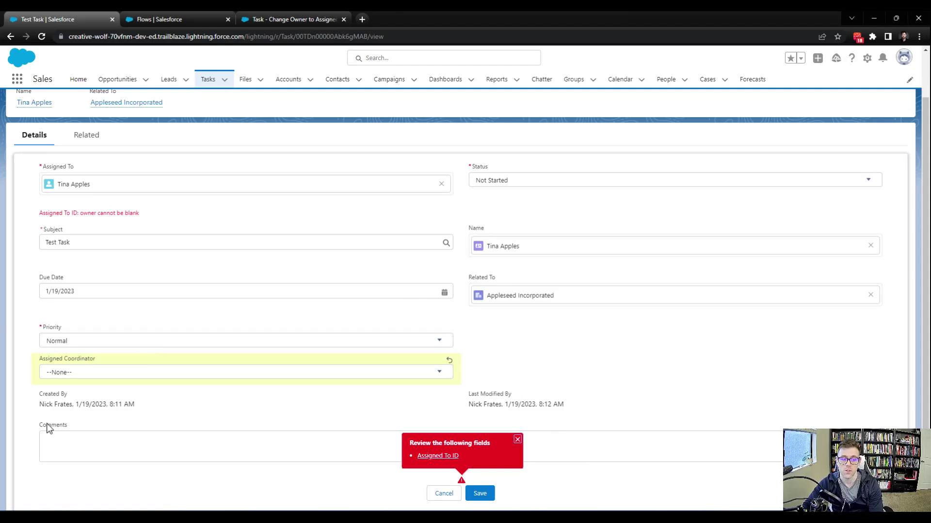
{"action": "left_click", "coordinate": [99, 373]}
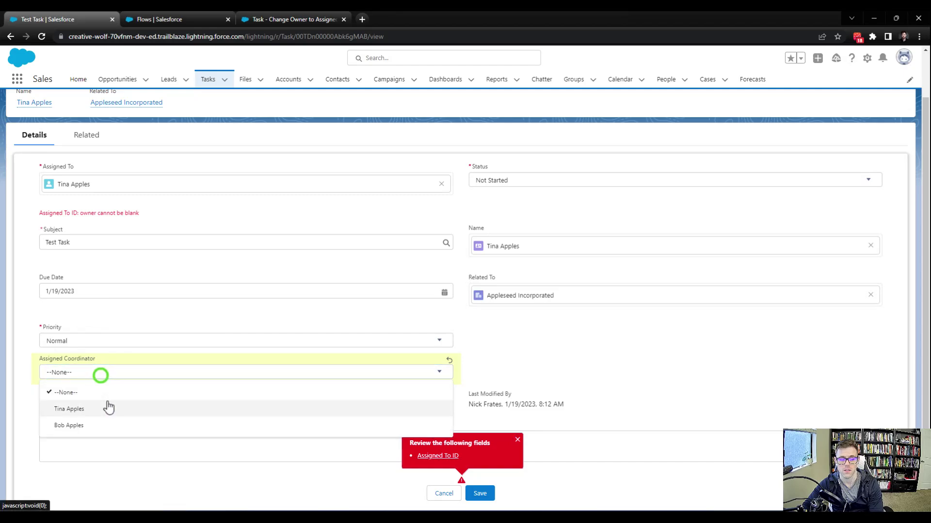
{"action": "left_click", "coordinate": [108, 391]}
{"action": "left_click", "coordinate": [486, 493]}
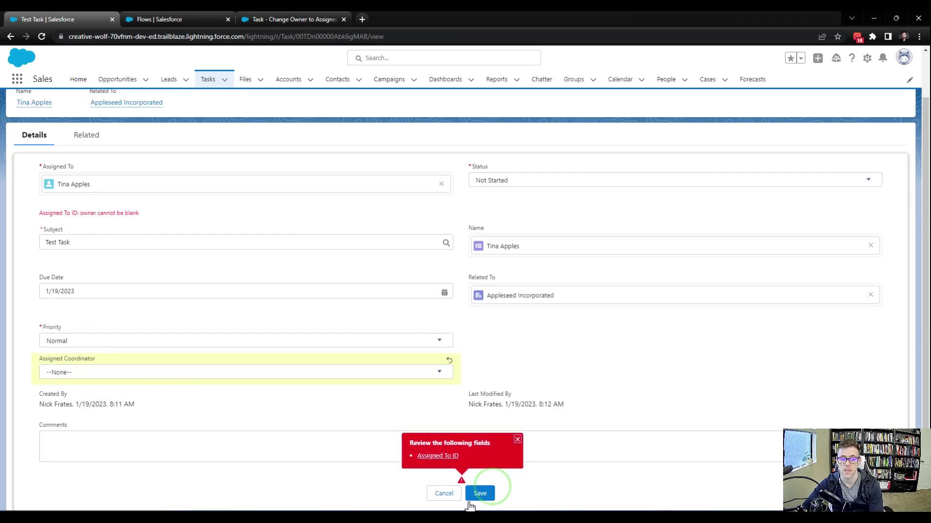
Step: Pick a coordinator user for the task and save it
{"action": "left_click", "coordinate": [206, 375]}
{"action": "left_click", "coordinate": [77, 409]}
{"action": "left_click", "coordinate": [486, 494]}
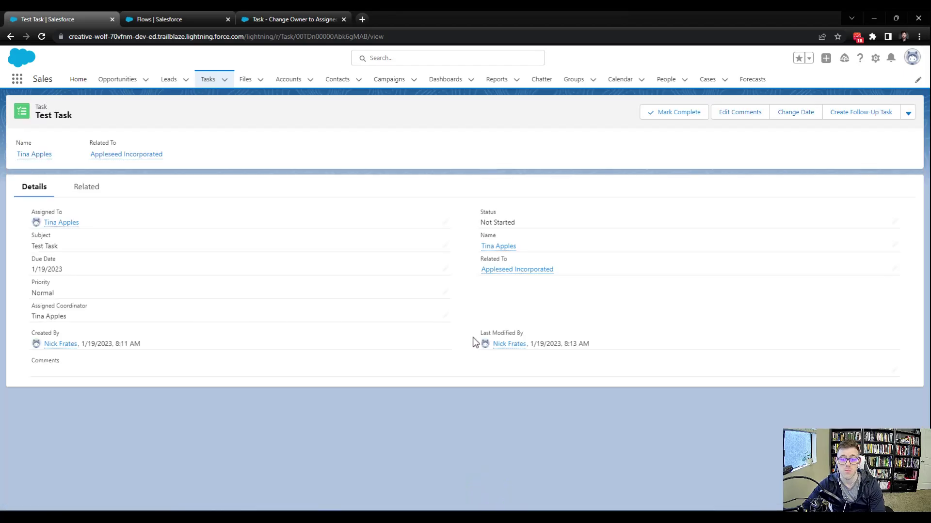
Step: Set the Assigned Coordinator back to --None-- and save again
{"action": "left_click", "coordinate": [445, 319]}
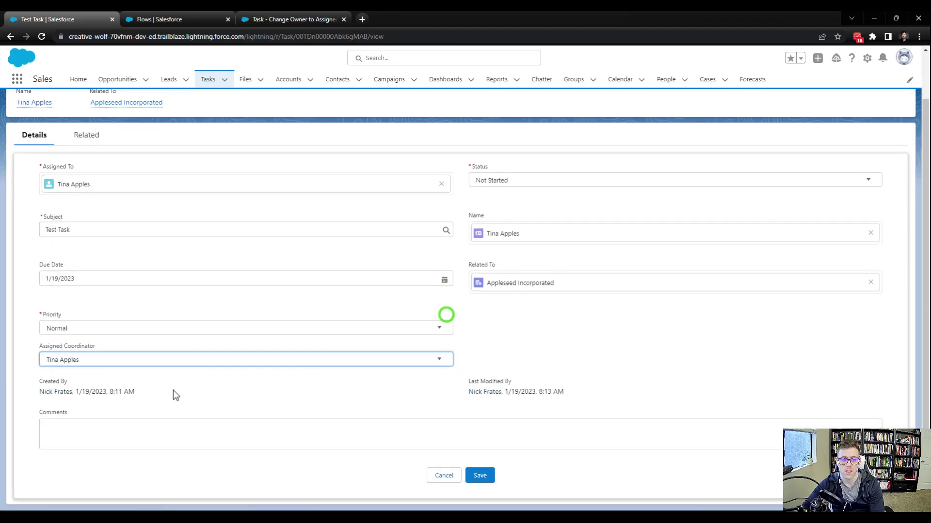
{"action": "left_click", "coordinate": [129, 359]}
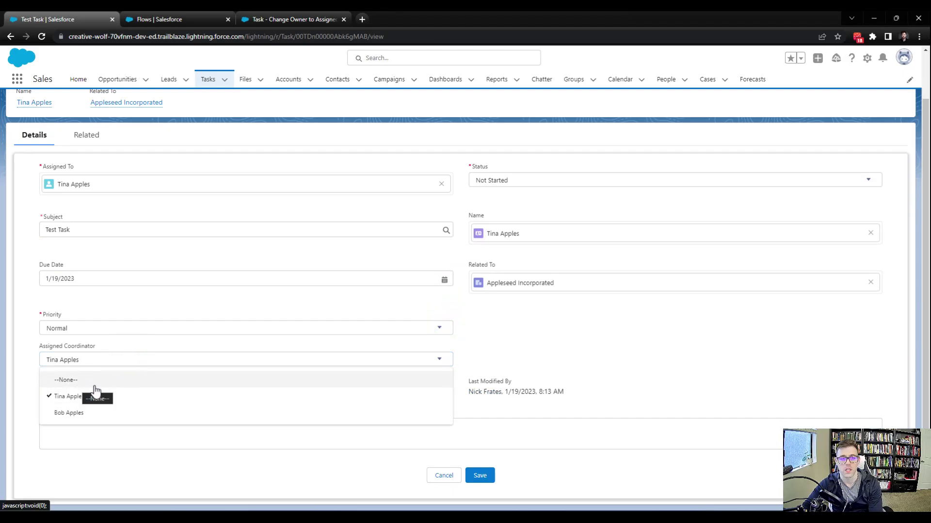
{"action": "left_click", "coordinate": [94, 384]}
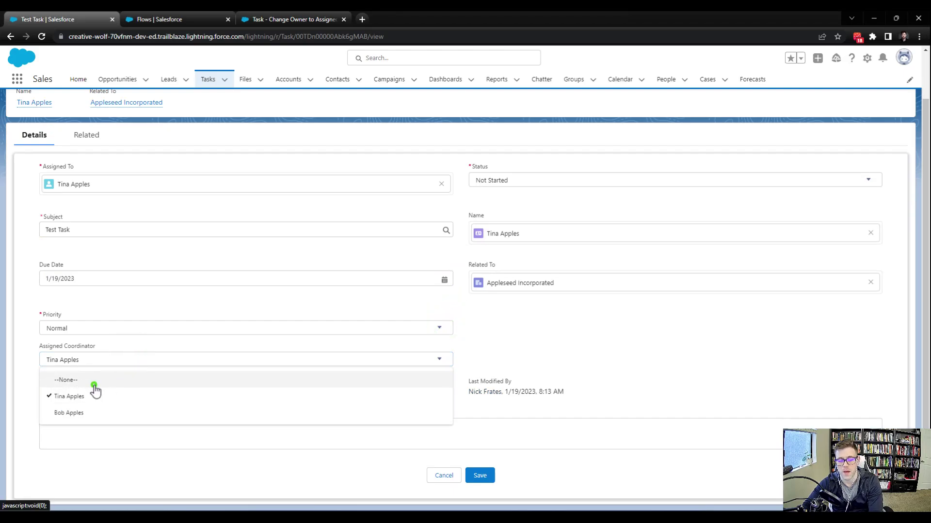
{"action": "left_click", "coordinate": [480, 475]}
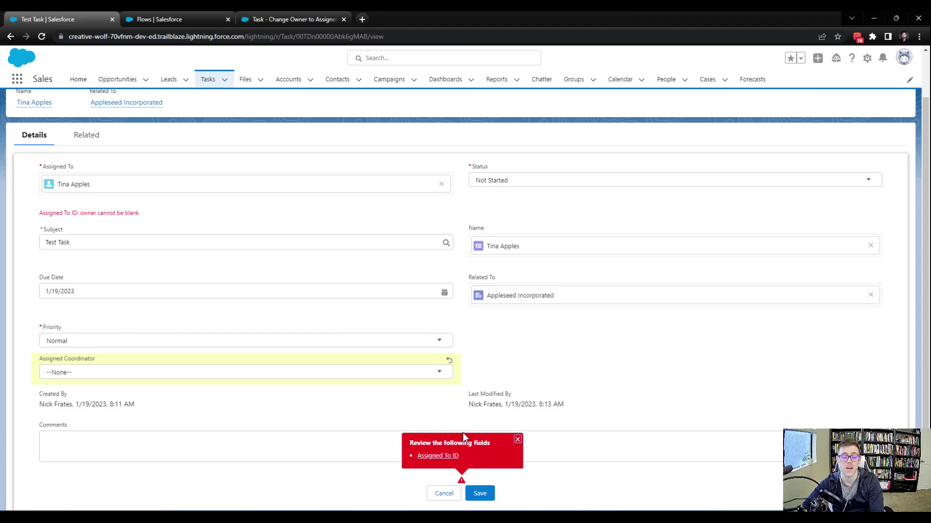
Step: Dismiss the error, cancel the edit, and switch to the change-owner flow
{"action": "scroll", "coordinate": [604, 382], "scroll_direction": "up", "scroll_amount": 1}
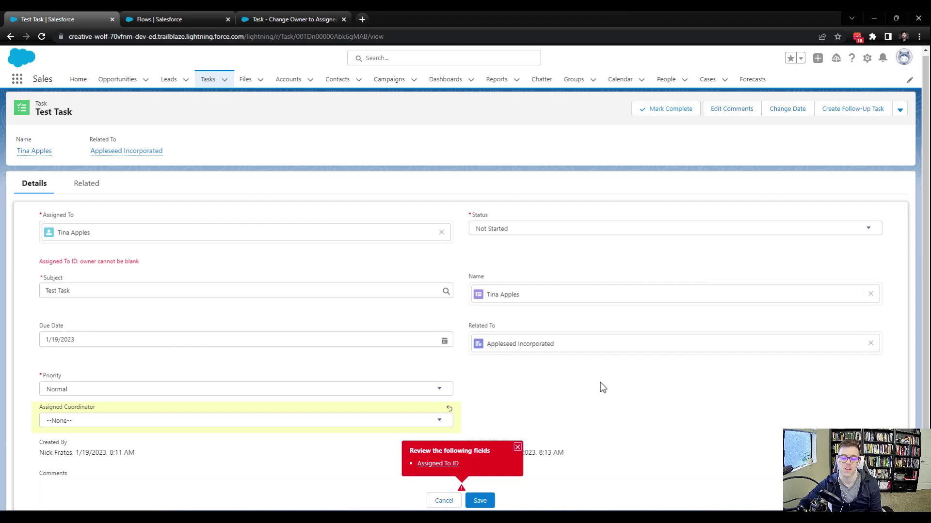
{"action": "left_click", "coordinate": [517, 447]}
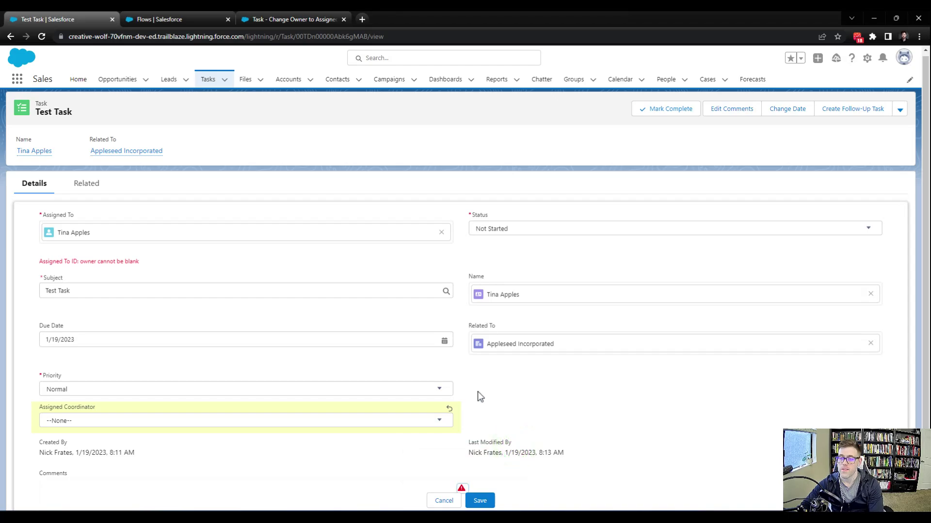
{"action": "left_click", "coordinate": [442, 499]}
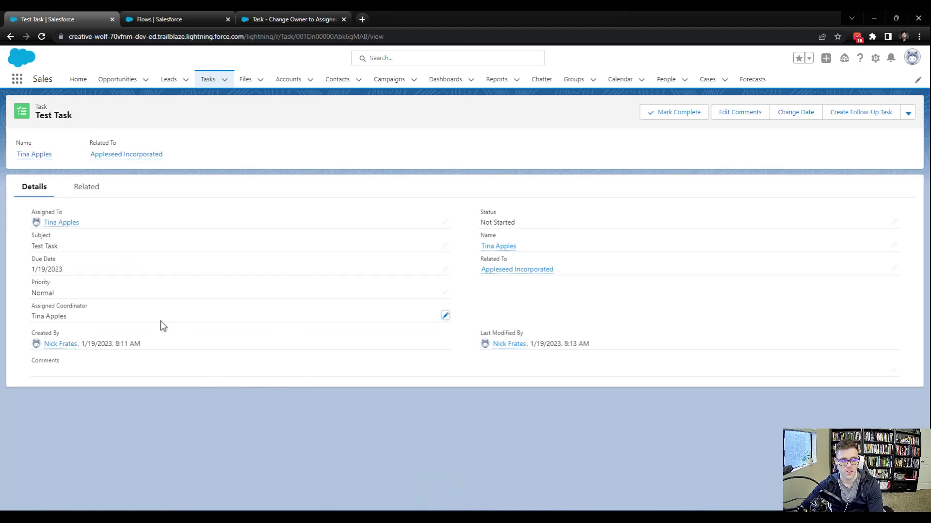
{"action": "left_click", "coordinate": [281, 27]}
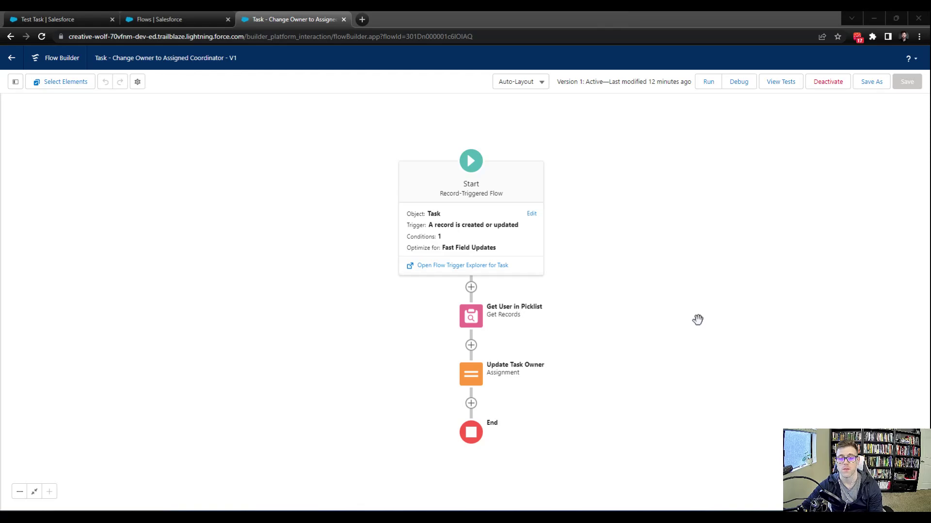
Step: Open the Start element's trigger configuration in Flow Builder
{"action": "left_click", "coordinate": [525, 186]}
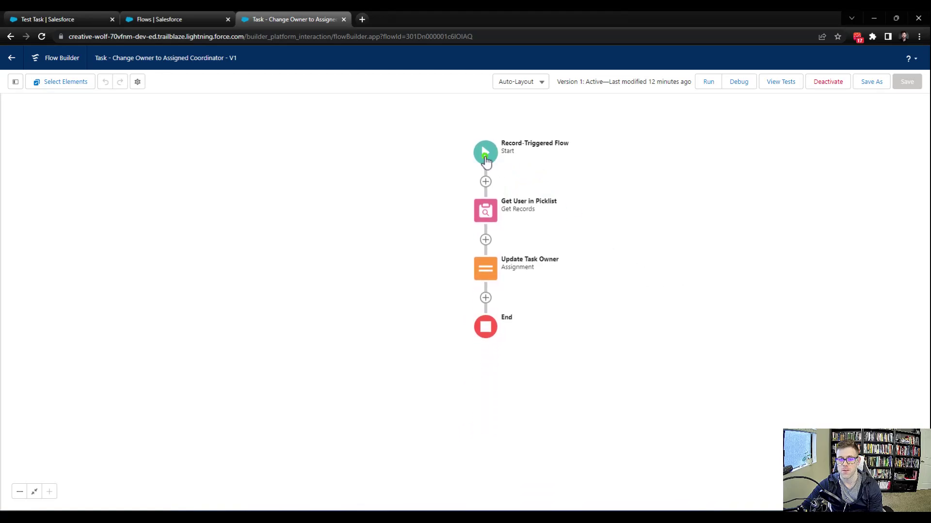
{"action": "left_click", "coordinate": [486, 155]}
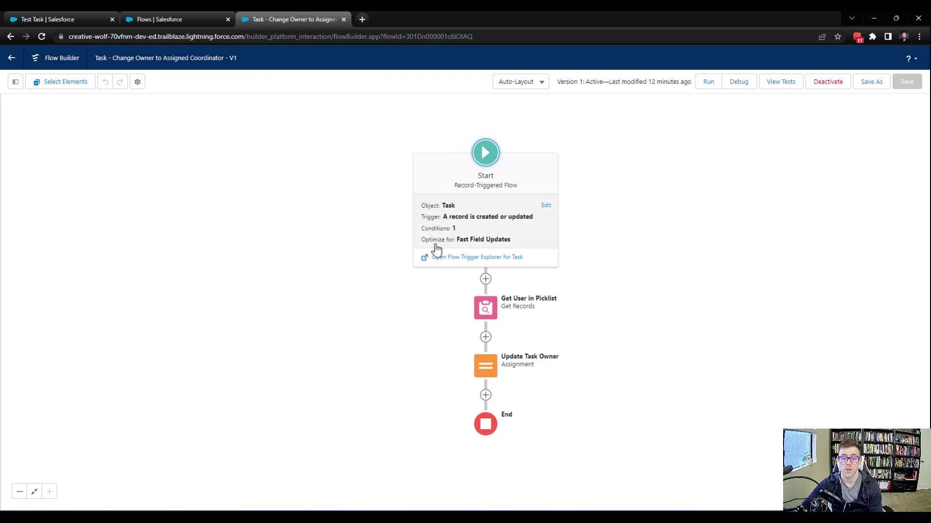
{"action": "left_click", "coordinate": [546, 206]}
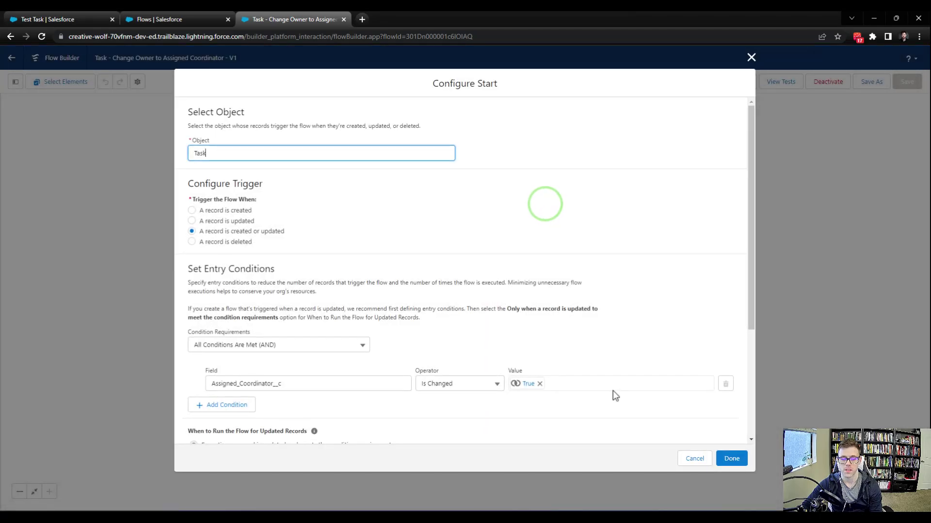
{"action": "scroll", "coordinate": [515, 278], "scroll_direction": "down", "scroll_amount": 2}
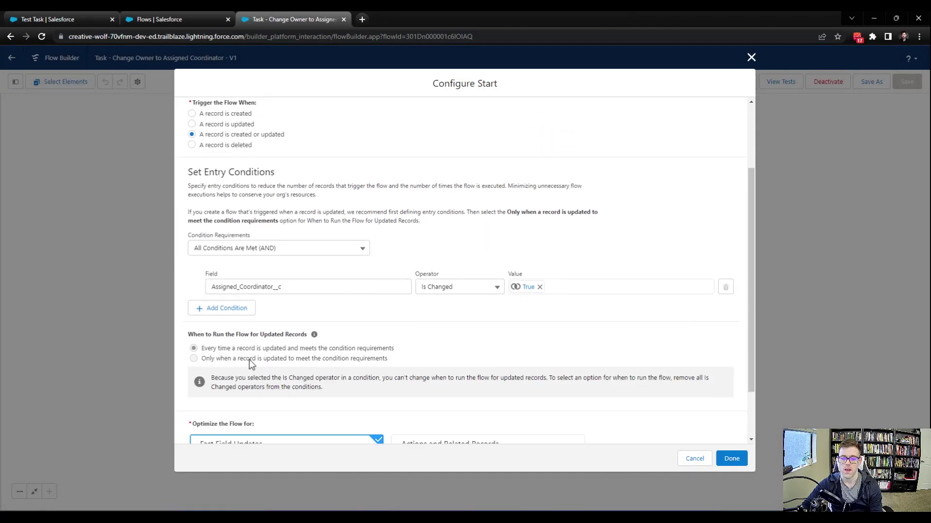
Step: Add entry condition Assigned_Coordinator__c Is Null equals $GlobalConstant.False
{"action": "left_click", "coordinate": [240, 313]}
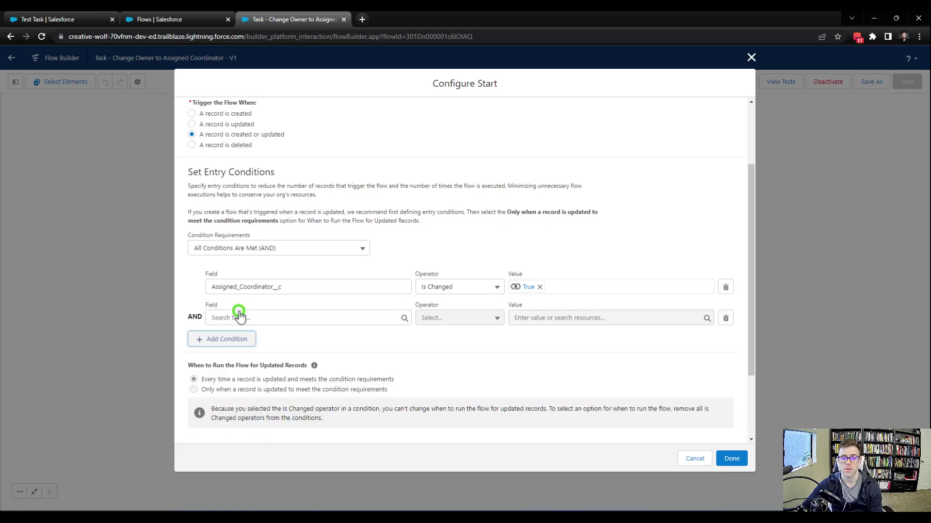
{"action": "left_click", "coordinate": [272, 318]}
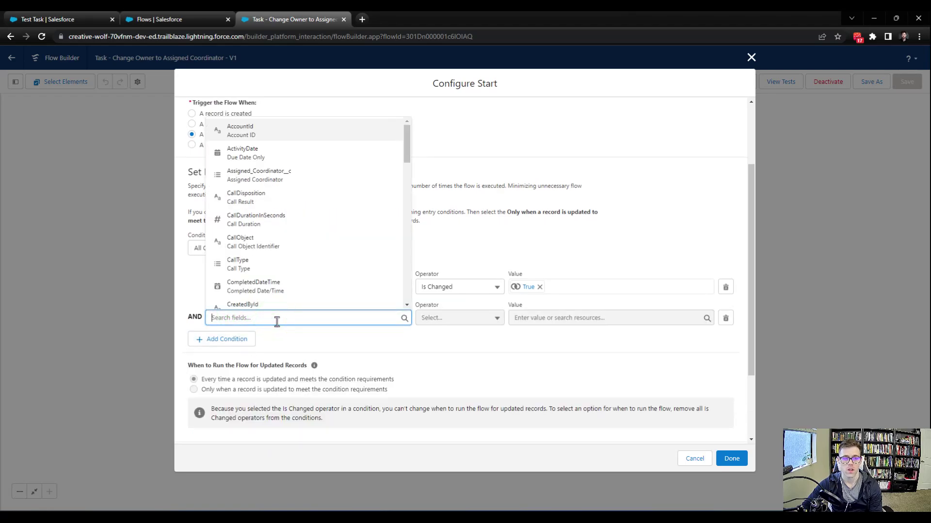
{"action": "left_click", "coordinate": [306, 178]}
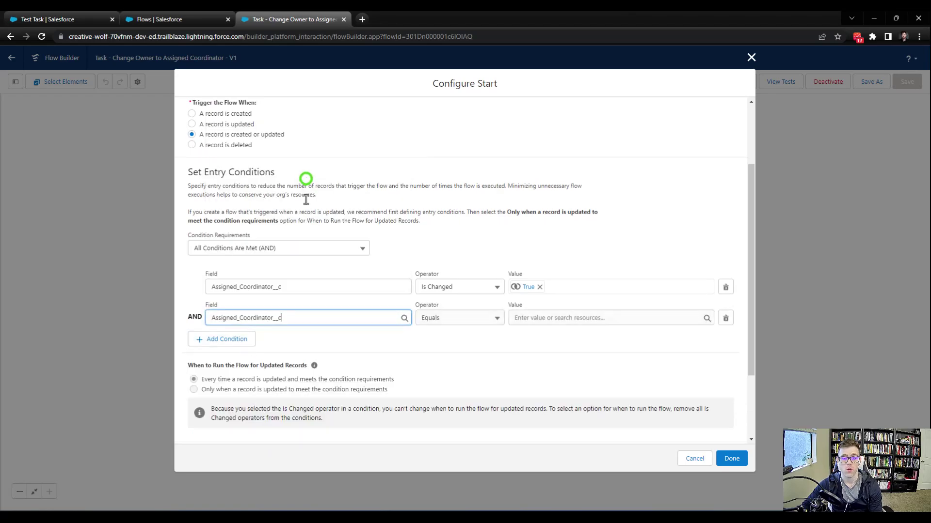
{"action": "left_click", "coordinate": [477, 318]}
{"action": "left_click", "coordinate": [485, 425]}
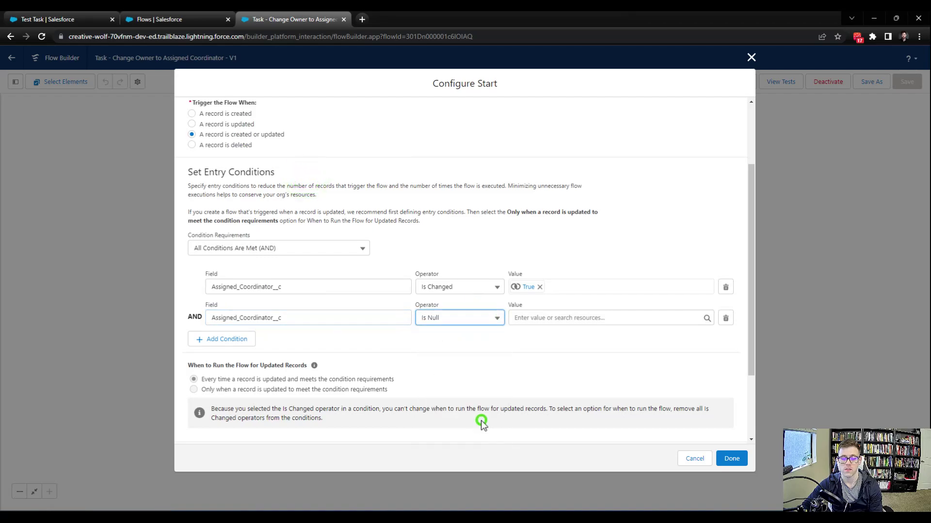
{"action": "left_click", "coordinate": [587, 318]}
{"action": "left_click", "coordinate": [558, 354]}
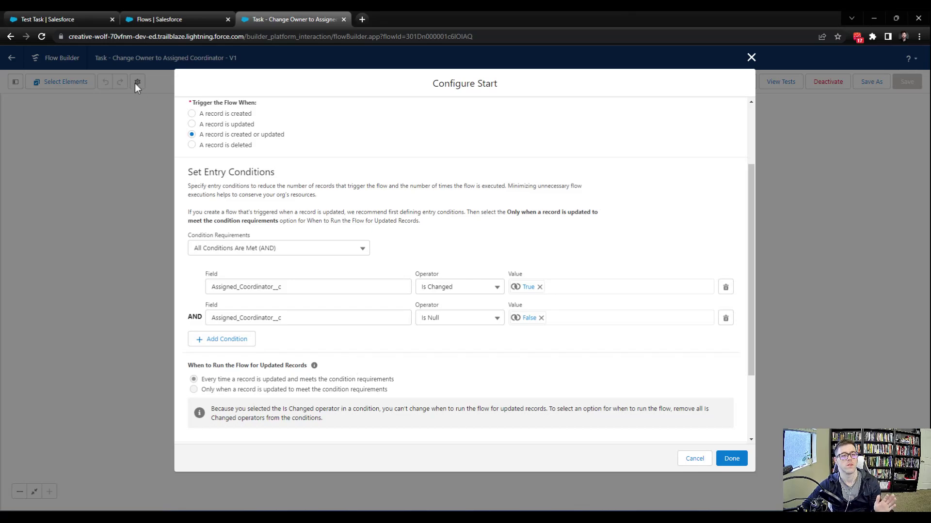
Step: Check the Test Task record, then apply the two entry conditions with Done
{"action": "left_click", "coordinate": [80, 20]}
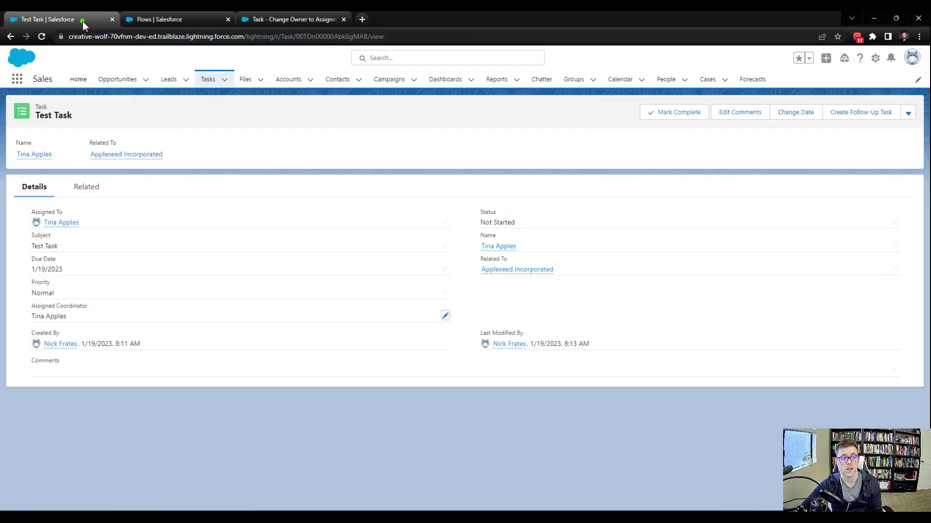
{"action": "left_click", "coordinate": [281, 19]}
{"action": "left_click", "coordinate": [581, 359]}
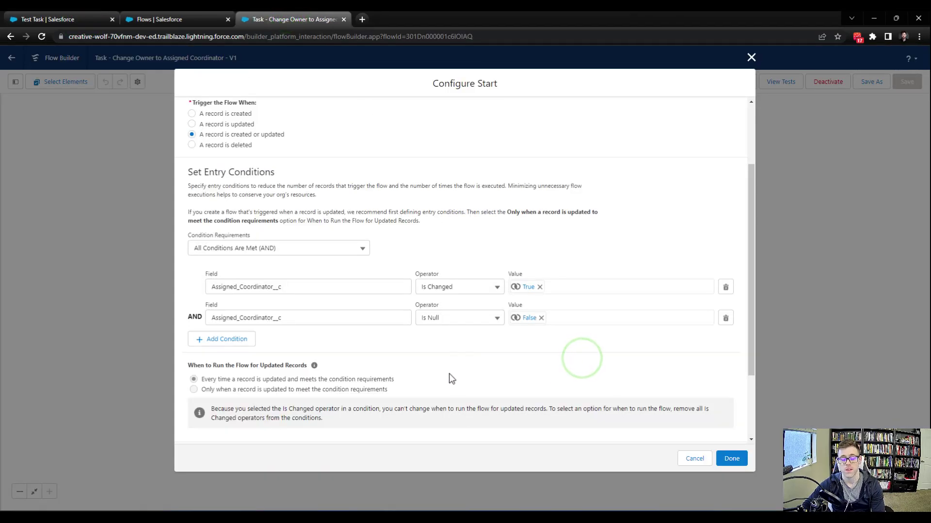
{"action": "scroll", "coordinate": [545, 388], "scroll_direction": "down", "scroll_amount": 2}
{"action": "left_click", "coordinate": [732, 459]}
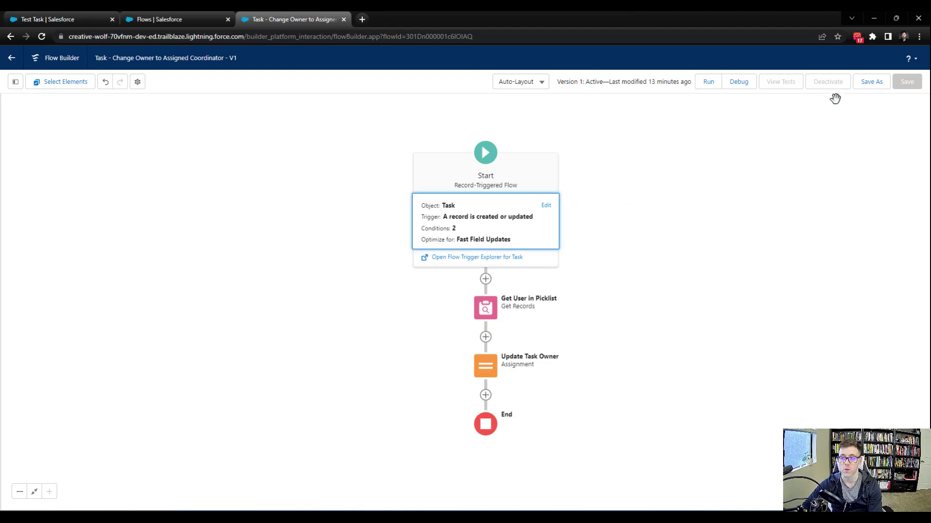
Step: Save the flow as a new version
{"action": "left_click", "coordinate": [864, 91]}
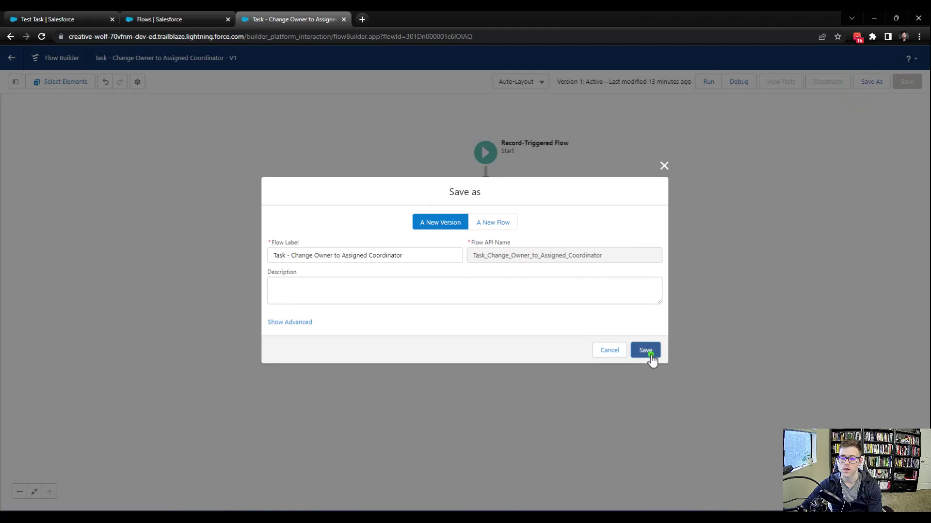
{"action": "left_click", "coordinate": [647, 354]}
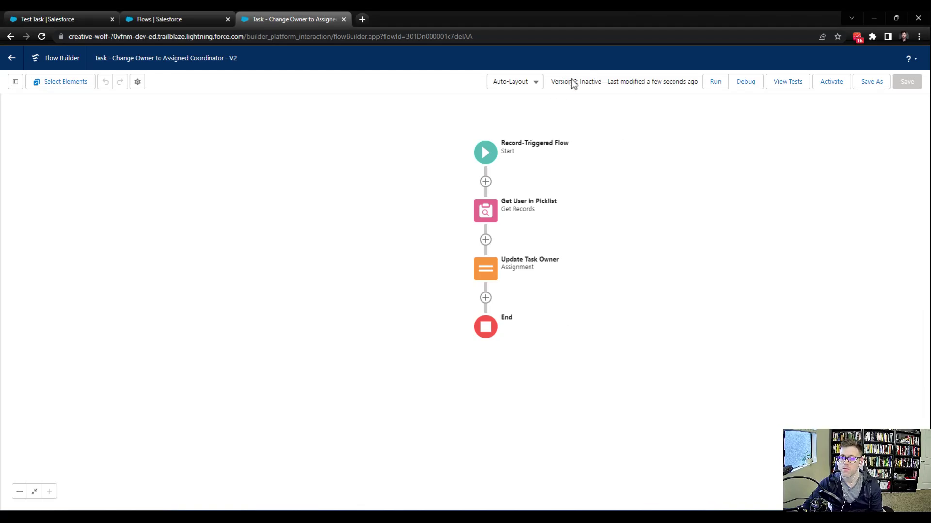
{"action": "left_click_drag", "start_coordinate": [658, 200], "coordinate": [448, 178]}
Step: Review the Start element's entry conditions, then switch to the Test Task record
{"action": "left_click", "coordinate": [447, 176]}
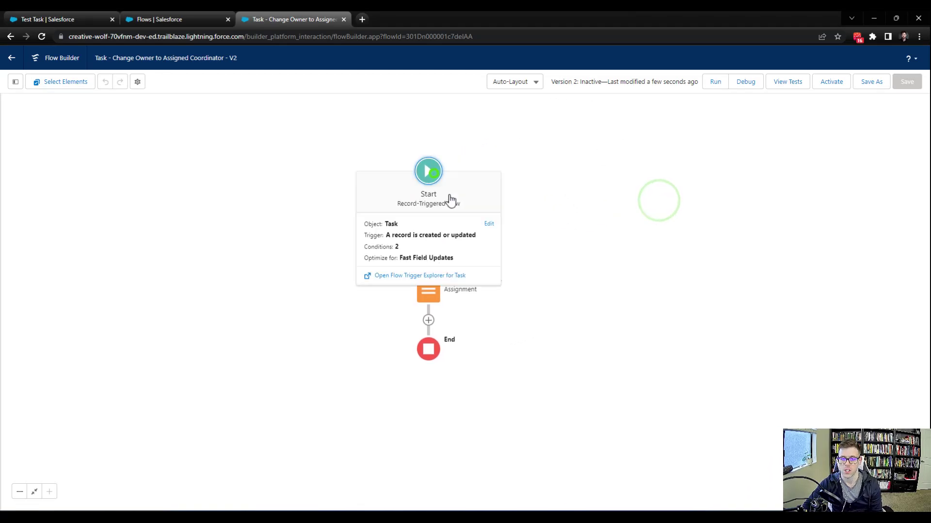
{"action": "left_click", "coordinate": [489, 226]}
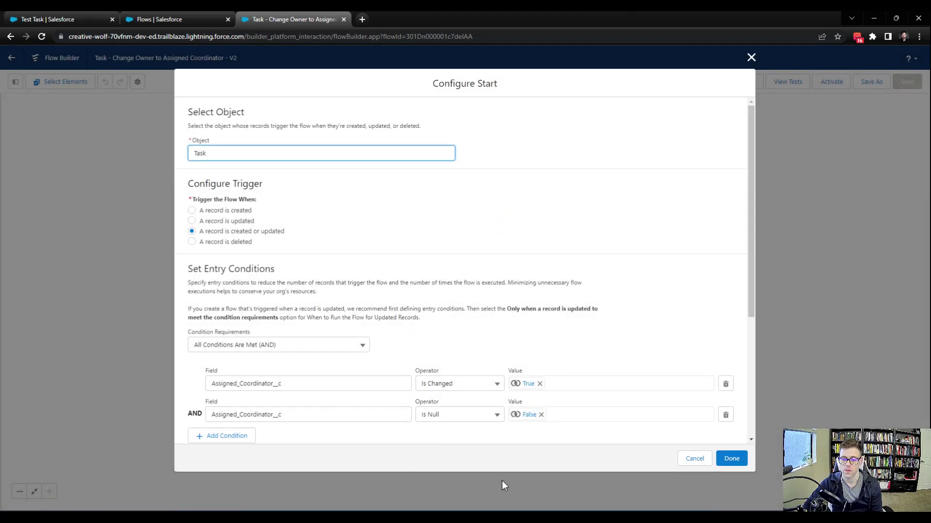
{"action": "left_click", "coordinate": [735, 461]}
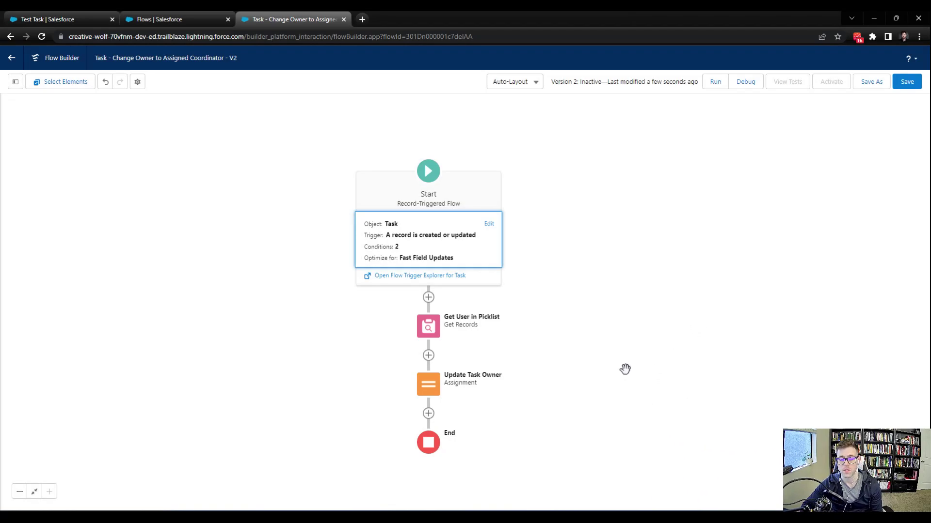
{"action": "left_click", "coordinate": [65, 19]}
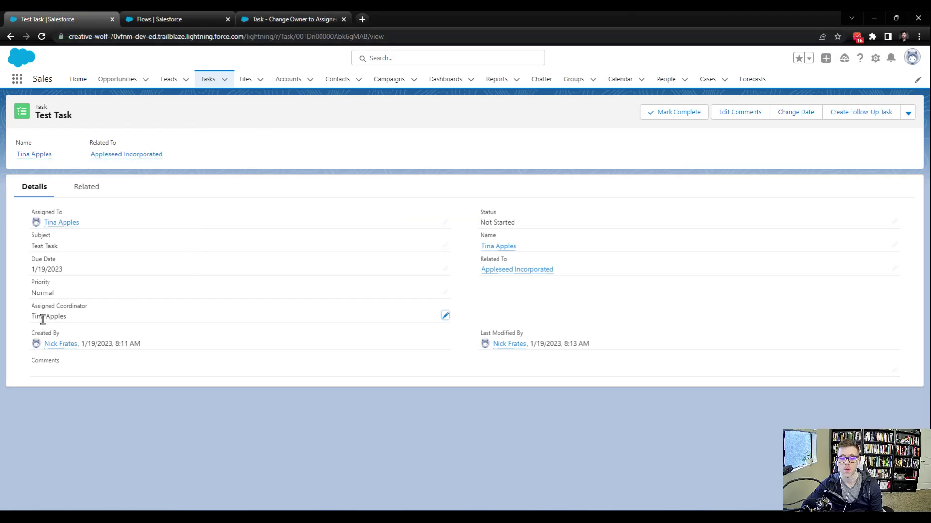
Step: Inspect the task's Assigned Coordinator and Assigned To values
{"action": "left_click", "coordinate": [71, 318]}
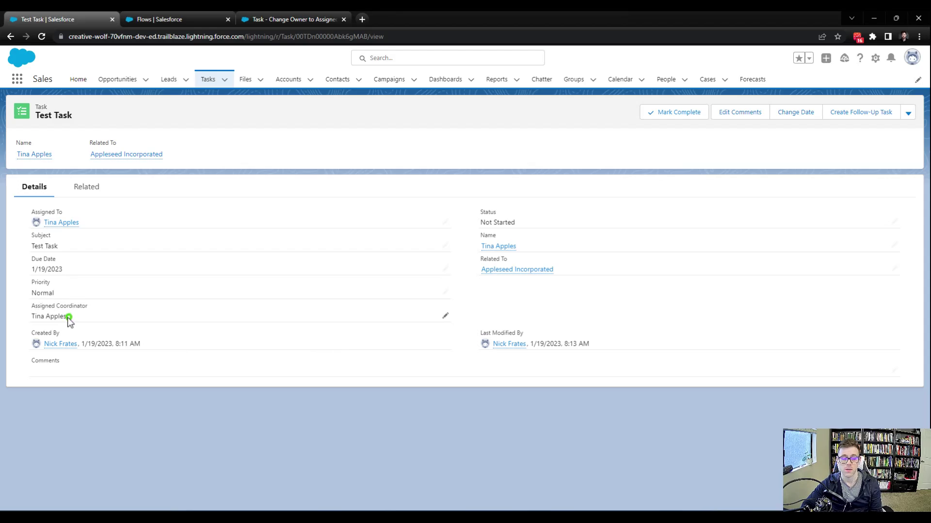
{"action": "left_click_drag", "start_coordinate": [63, 318], "coordinate": [10, 324]}
{"action": "left_click", "coordinate": [74, 317]}
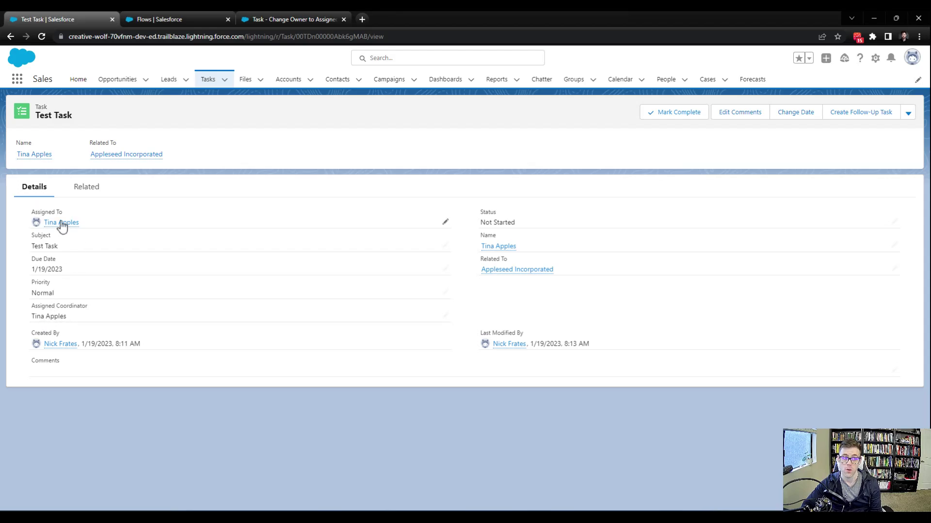
{"action": "left_click", "coordinate": [59, 317]}
Step: Toggle Assigned Coordinator to the other user and back unsaved, then return to Flow Builder
{"action": "left_click", "coordinate": [449, 320]}
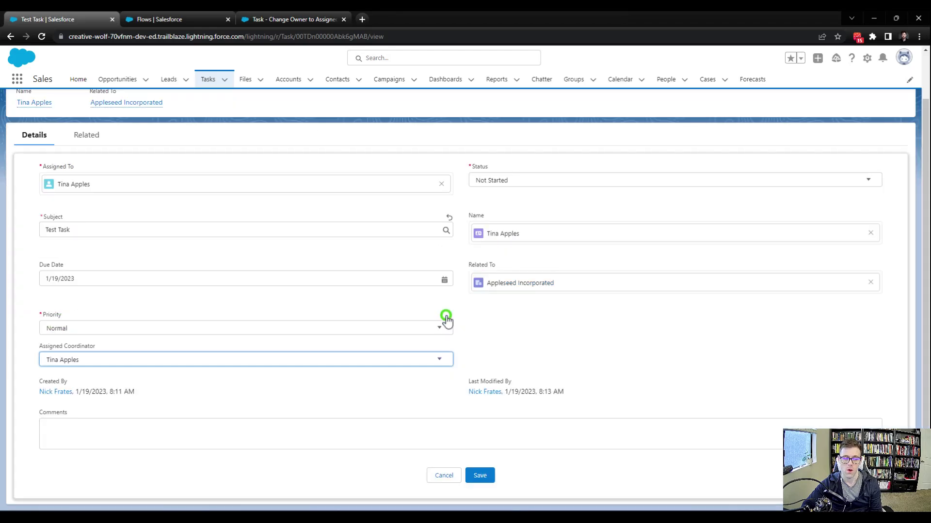
{"action": "left_click", "coordinate": [141, 366]}
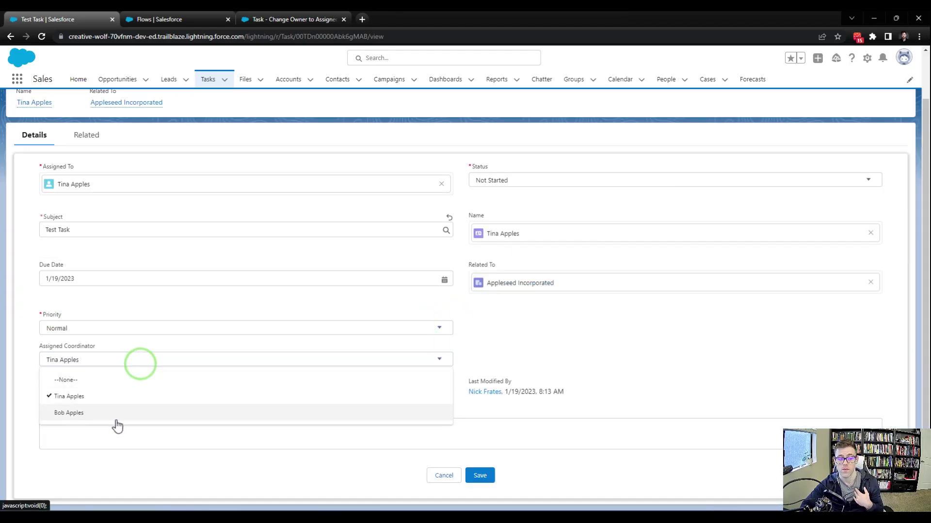
{"action": "left_click", "coordinate": [84, 413]}
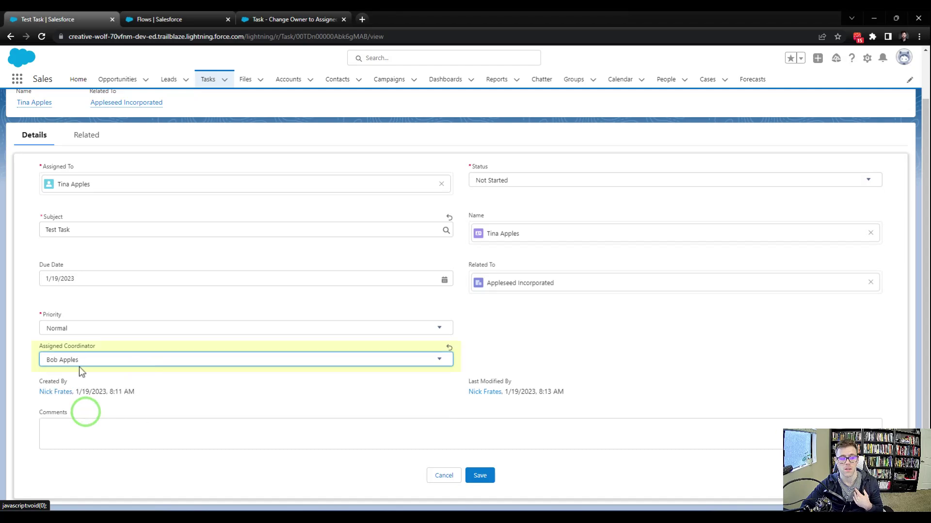
{"action": "left_click", "coordinate": [64, 359]}
{"action": "left_click", "coordinate": [67, 397]}
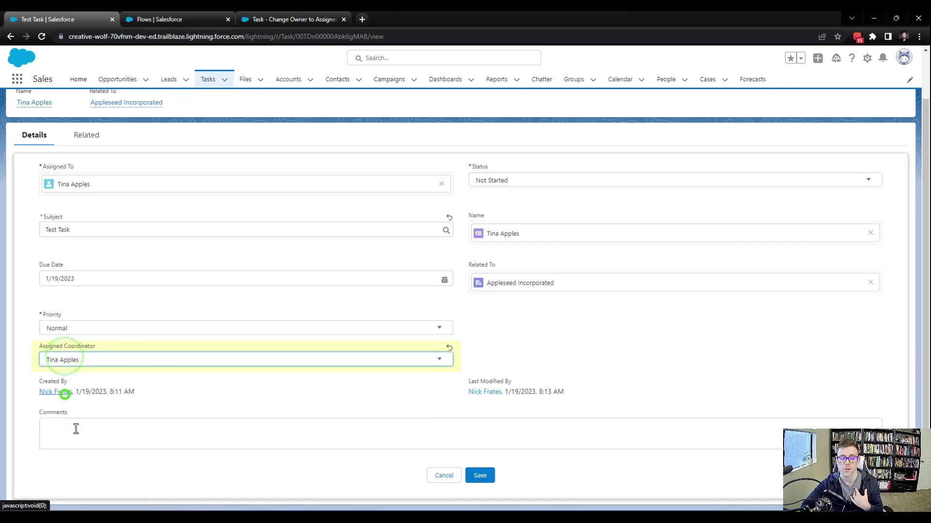
{"action": "left_click", "coordinate": [92, 361]}
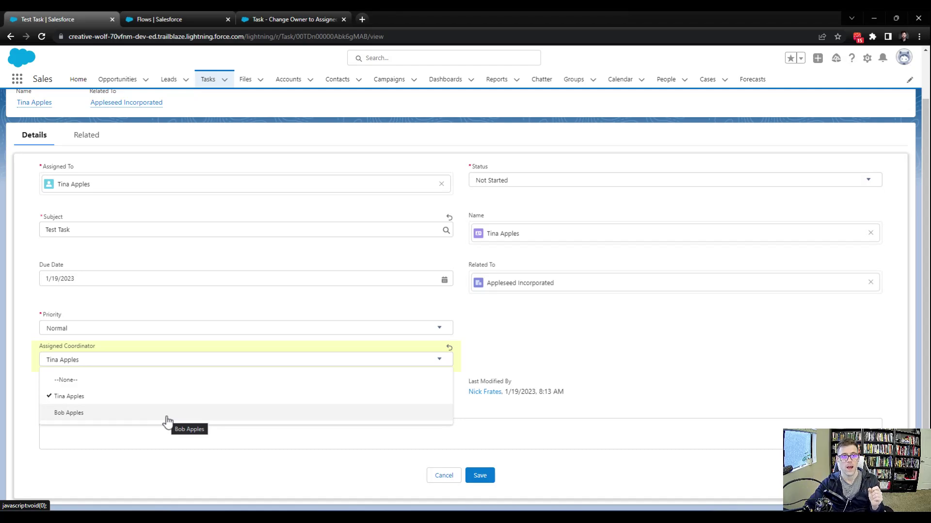
{"action": "left_click", "coordinate": [292, 19]}
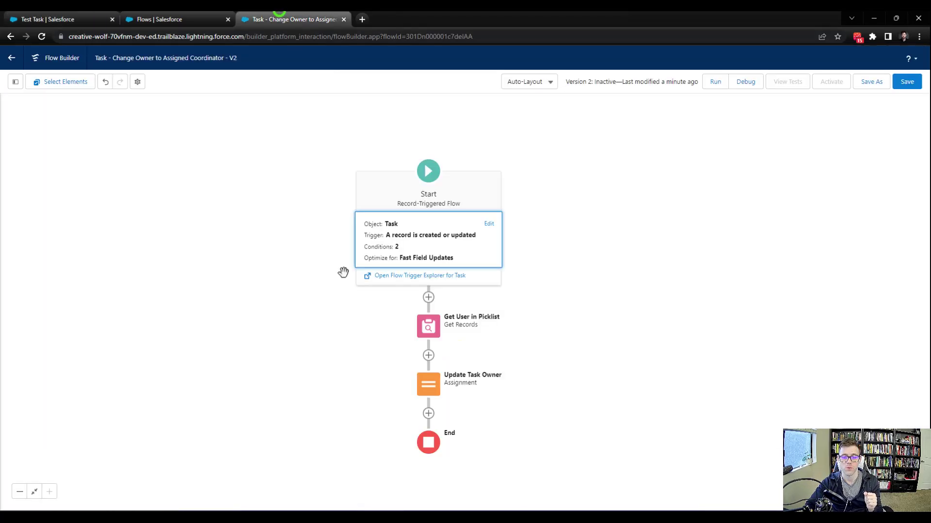
{"action": "left_click", "coordinate": [428, 384]}
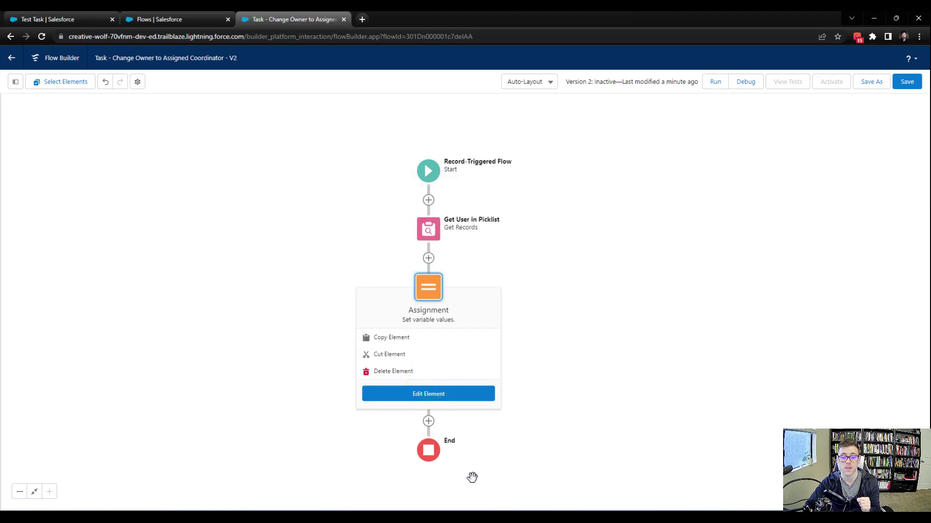
{"action": "left_click", "coordinate": [692, 303]}
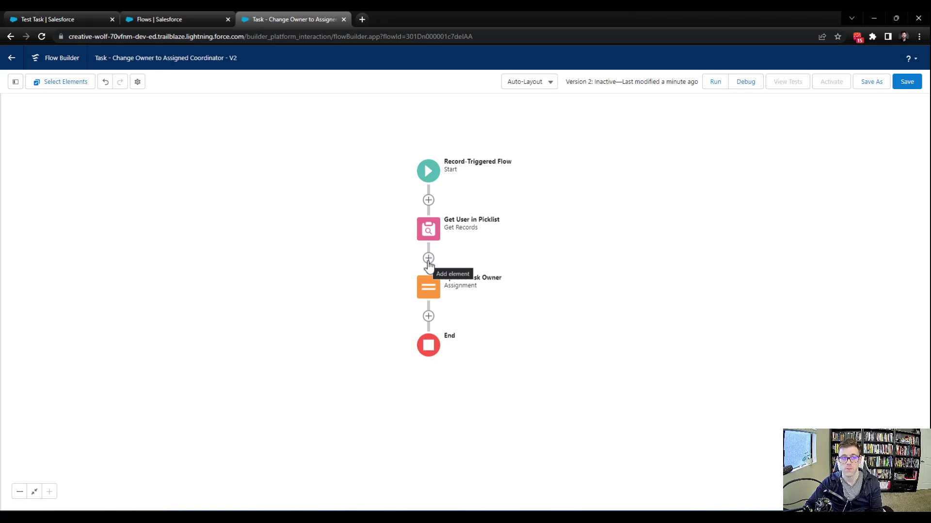
{"action": "left_click", "coordinate": [428, 260]}
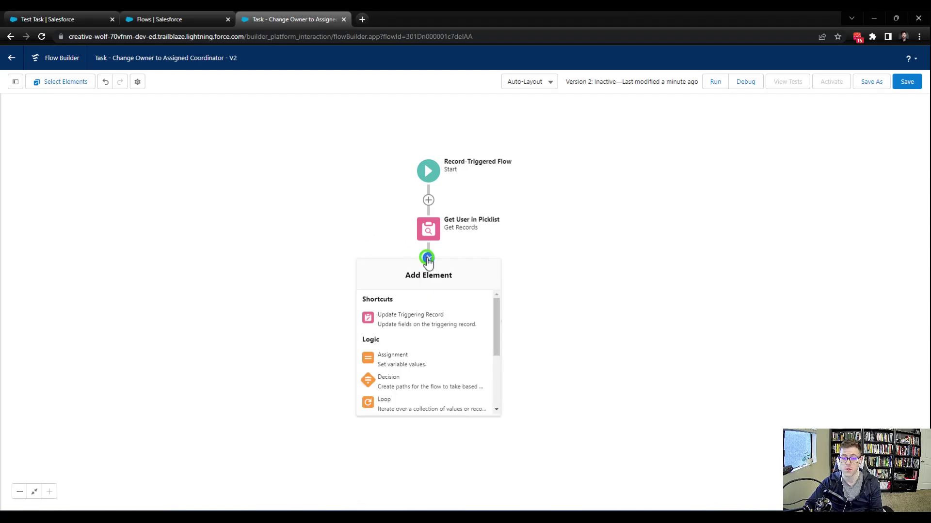
{"action": "left_click", "coordinate": [423, 383]}
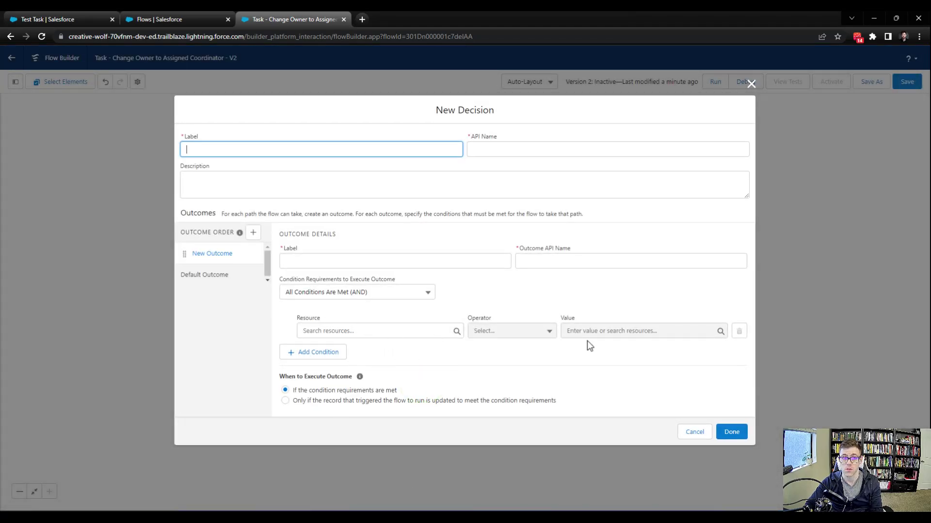
{"action": "left_click", "coordinate": [696, 433]}
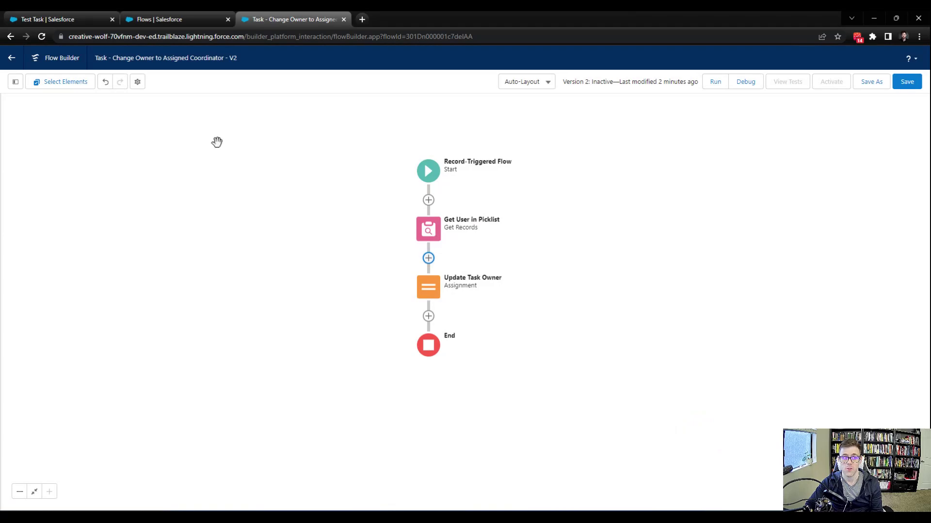
Step: From the Toolbox, start a new flow resource of type Formula
{"action": "left_click", "coordinate": [16, 83]}
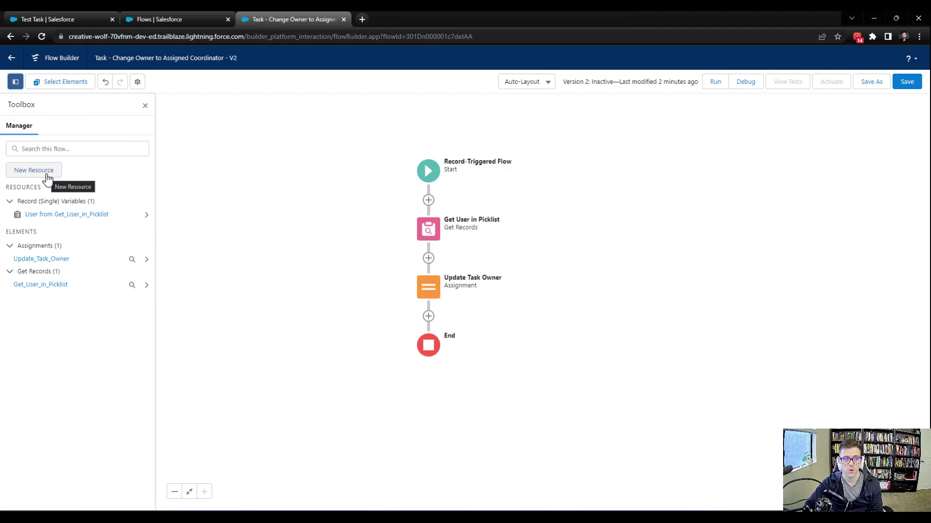
{"action": "left_click", "coordinate": [47, 174]}
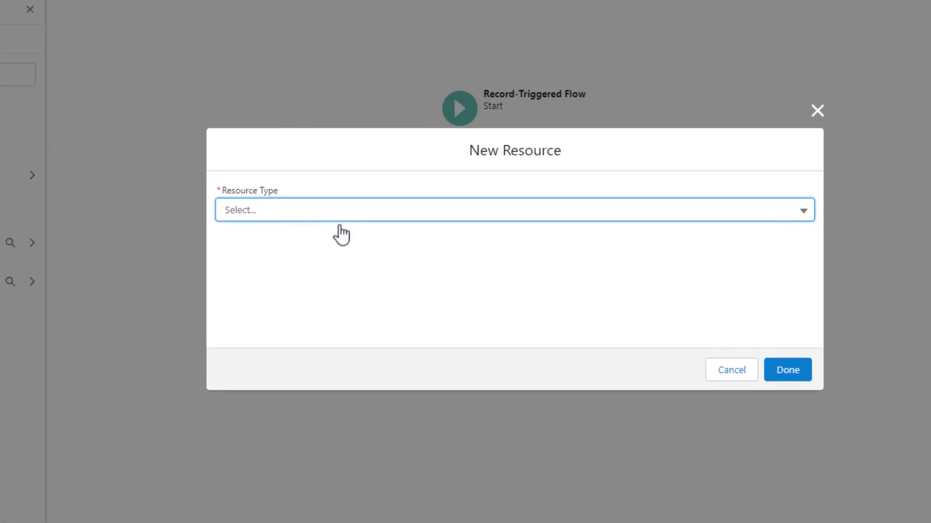
{"action": "left_click", "coordinate": [484, 222]}
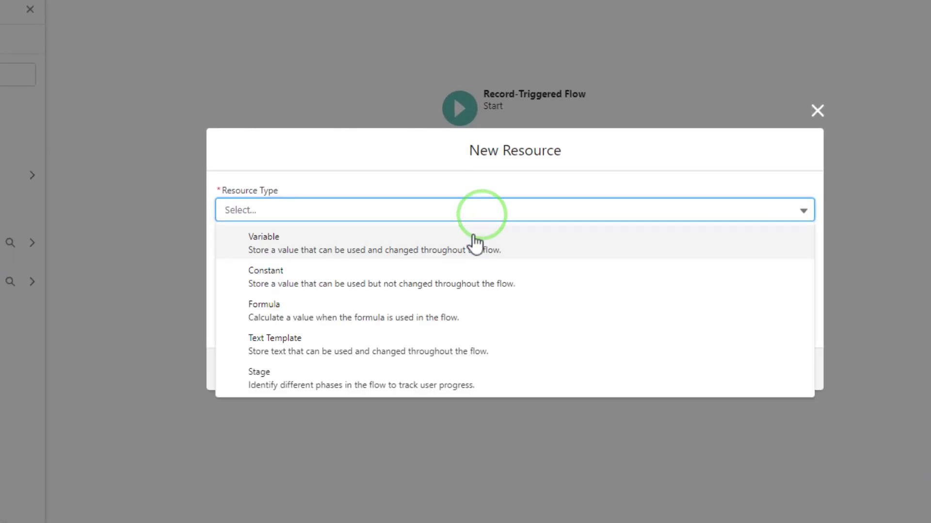
{"action": "left_click", "coordinate": [527, 319]}
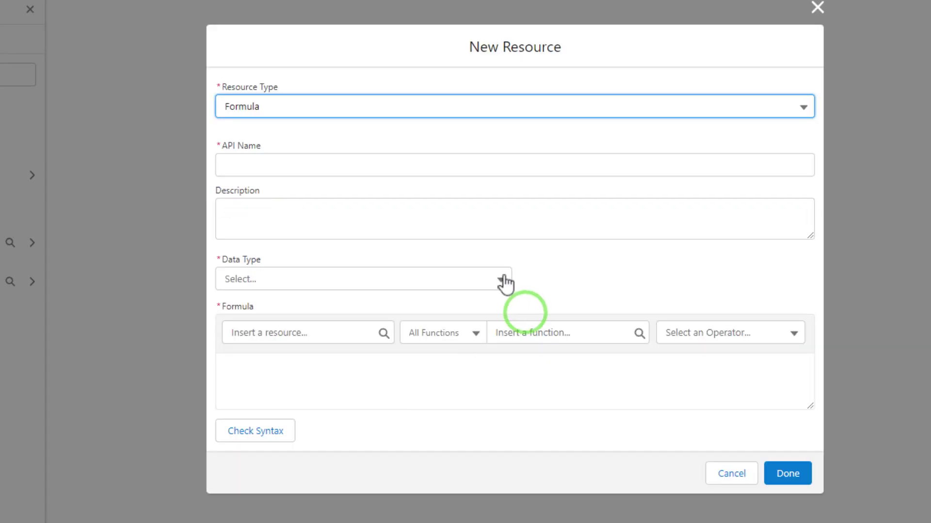
{"action": "left_click_drag", "start_coordinate": [810, 407], "coordinate": [809, 465]}
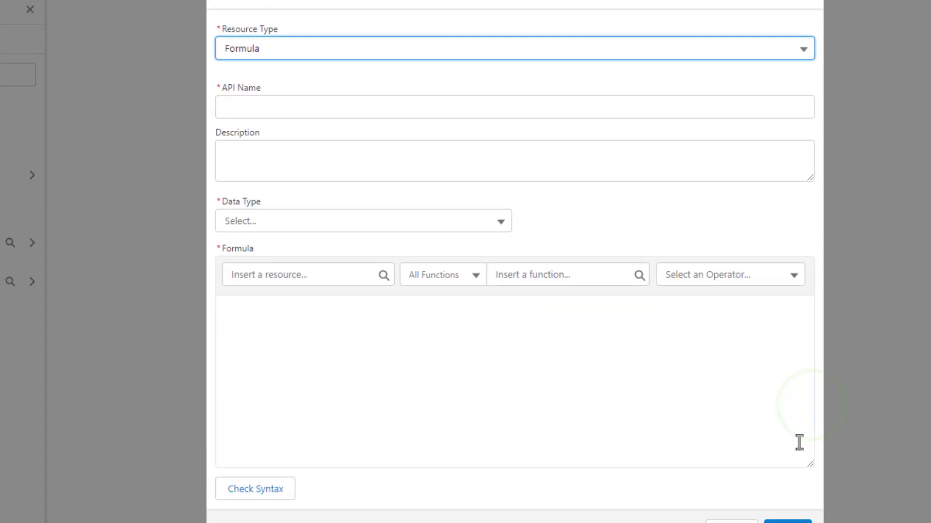
Step: Name the formula OwnerIdFormula, set its data type to Text, and place the cursor in the Formula box
{"action": "left_click", "coordinate": [322, 116]}
{"action": "type", "text": "OwnerIdFormula"}
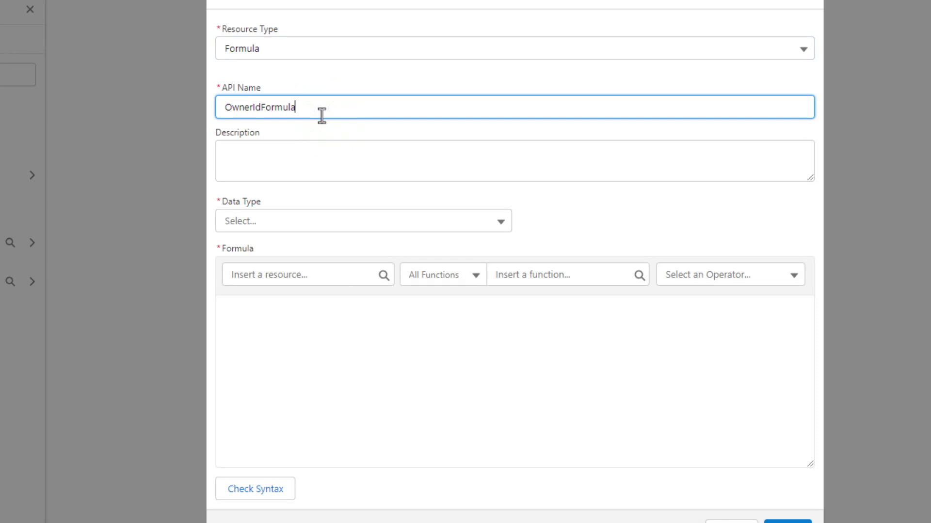
{"action": "left_click", "coordinate": [301, 219]}
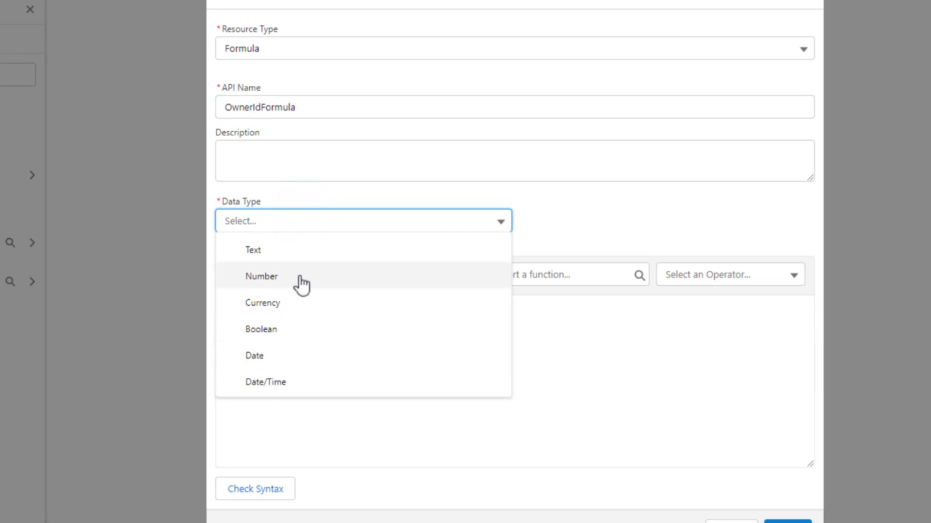
{"action": "left_click", "coordinate": [274, 251]}
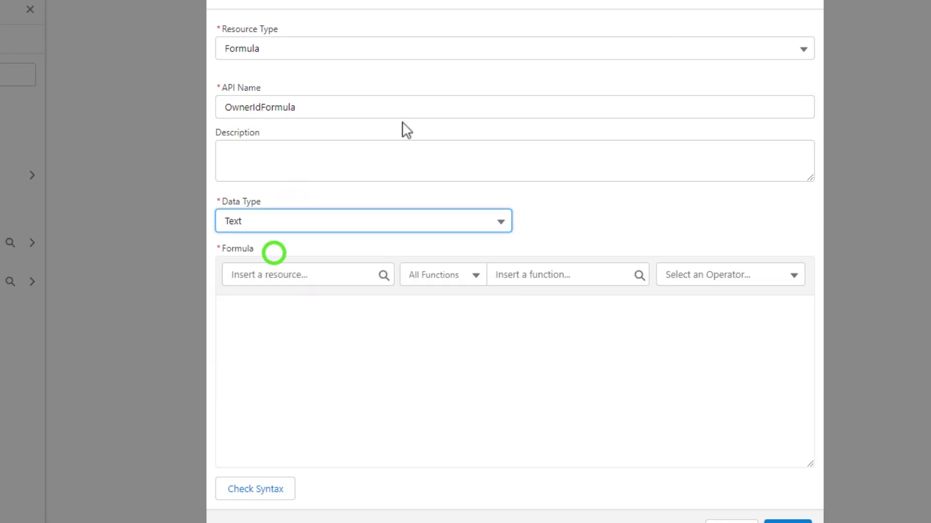
{"action": "left_click", "coordinate": [399, 346]}
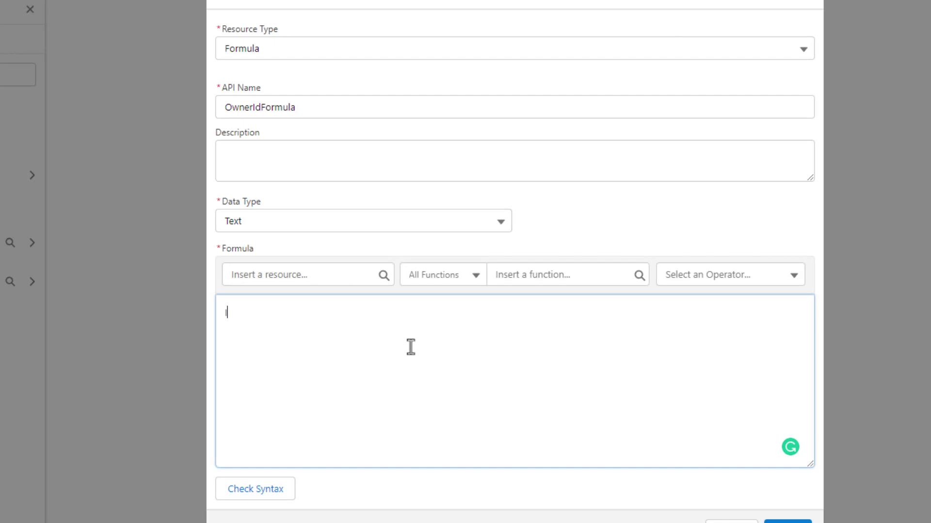
Step: Begin the formula with IF( and insert the {!Get_User_in_Picklist.Id} reference
{"action": "type", "text": "IF("}
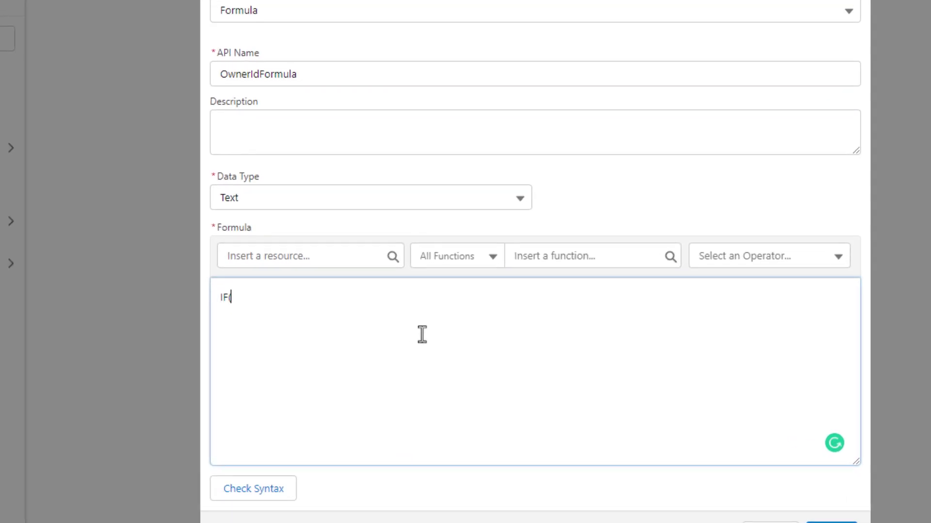
{"action": "left_click", "coordinate": [344, 257]}
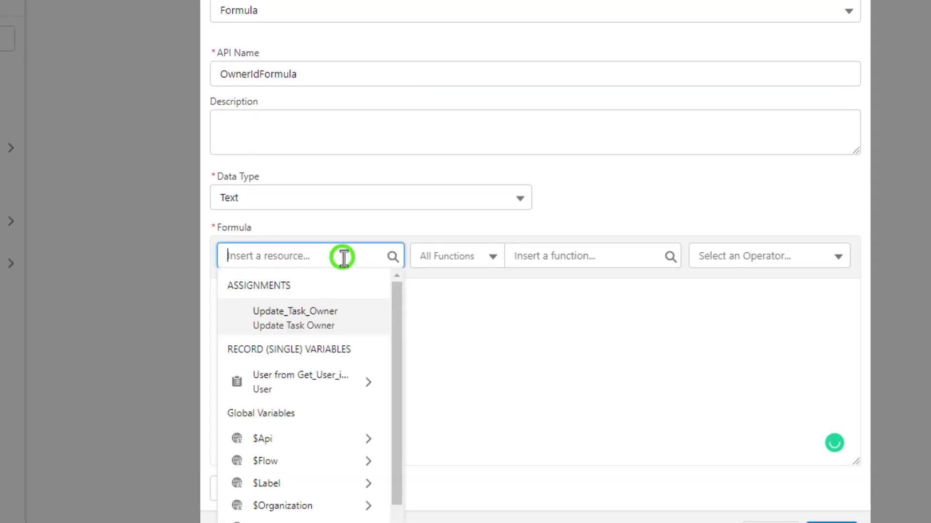
{"action": "left_click", "coordinate": [328, 383]}
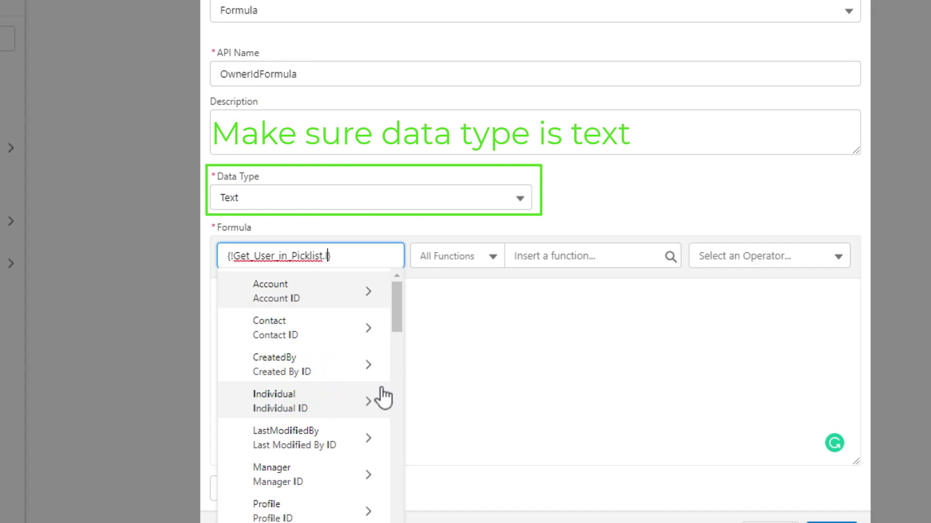
{"action": "type", "text": "ID"}
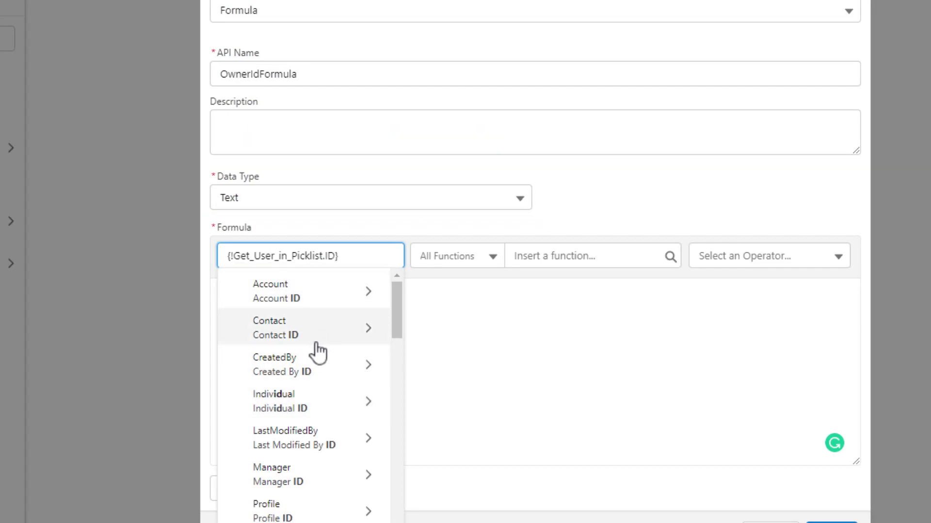
{"action": "scroll", "coordinate": [317, 352], "scroll_direction": "down", "scroll_amount": 5}
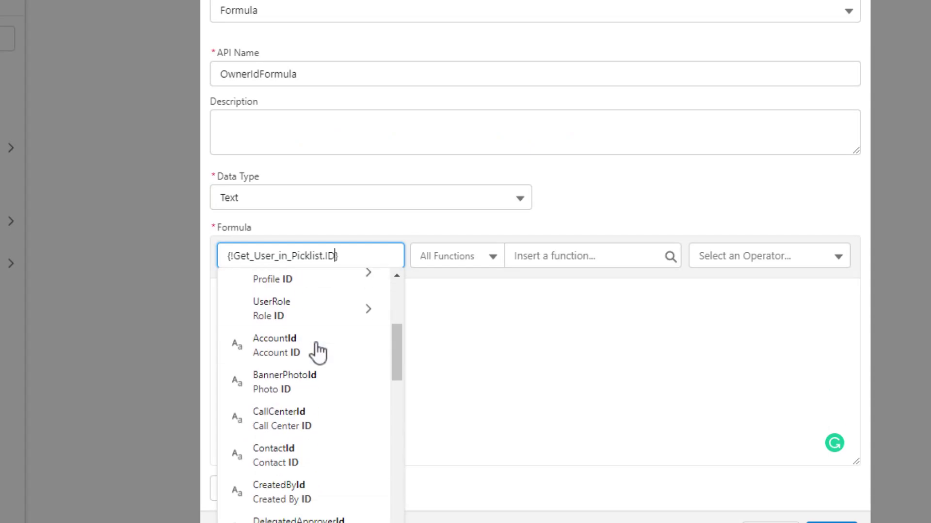
{"action": "scroll", "coordinate": [312, 364], "scroll_direction": "down", "scroll_amount": 3}
{"action": "scroll", "coordinate": [334, 407], "scroll_direction": "down", "scroll_amount": 1}
{"action": "left_click", "coordinate": [349, 439]}
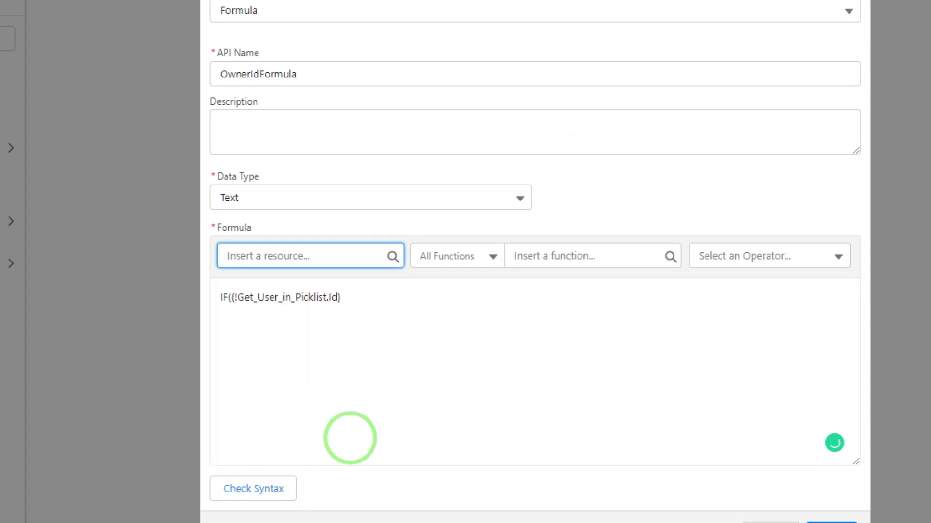
Step: Wrap the user Id reference in ISBLANK( ) and add a comma after it
{"action": "left_click", "coordinate": [231, 300]}
{"action": "left_click", "coordinate": [411, 300]}
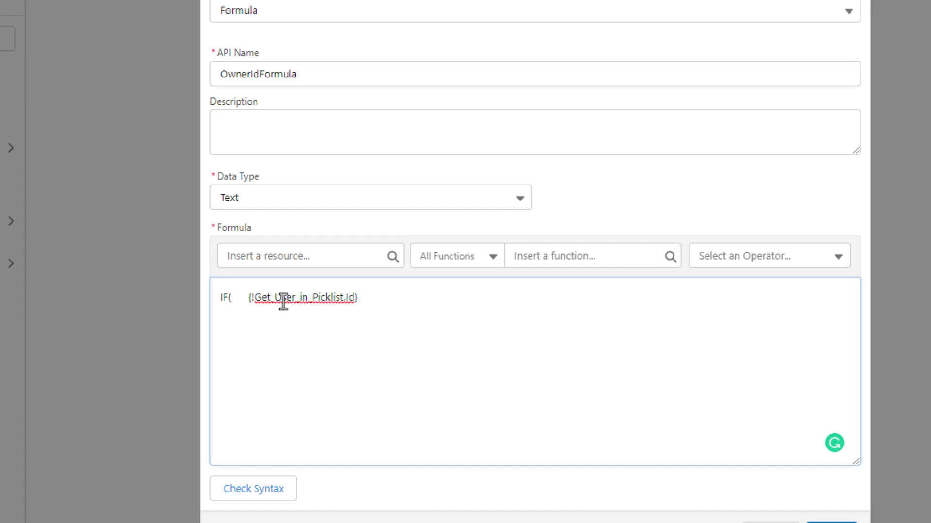
{"action": "left_click", "coordinate": [239, 295]}
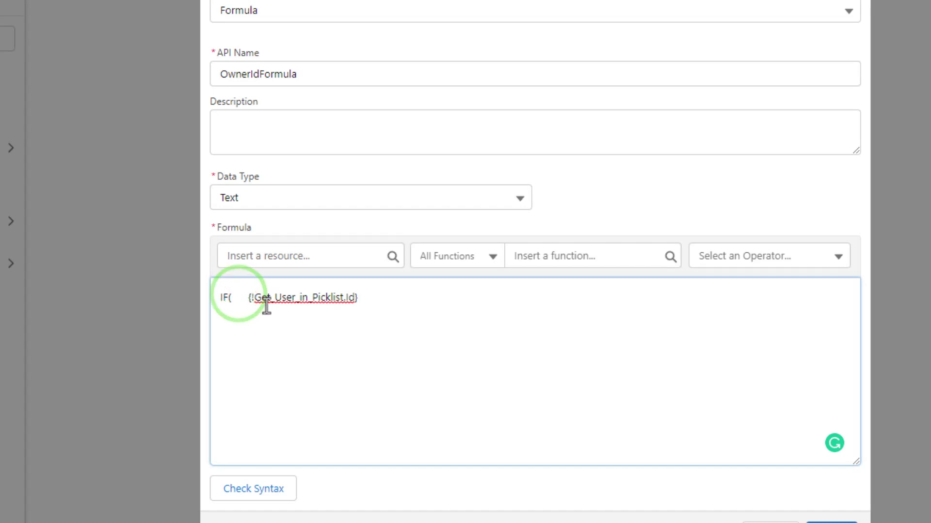
{"action": "key", "text": "BackSpace"}
{"action": "key", "text": "BackSpace"}
{"action": "key", "text": "BackSpace"}
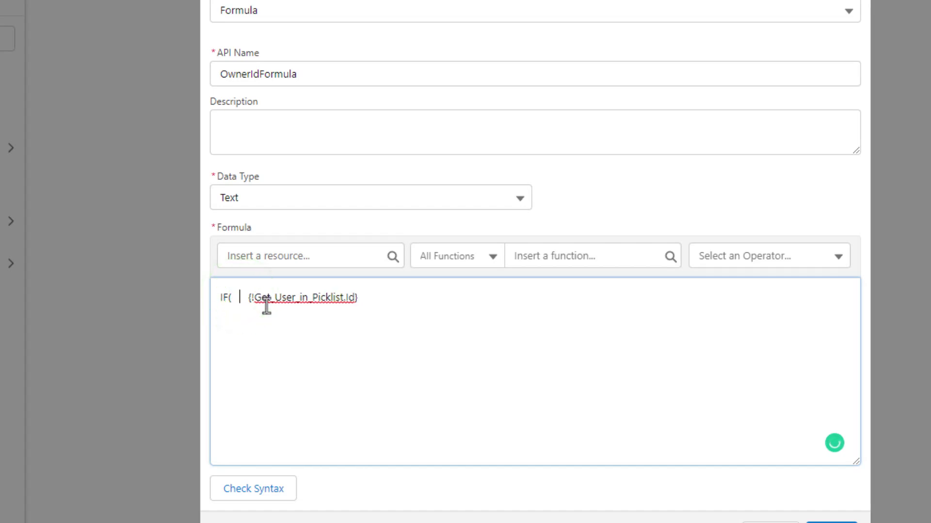
{"action": "type", "text": "ISBLANK"}
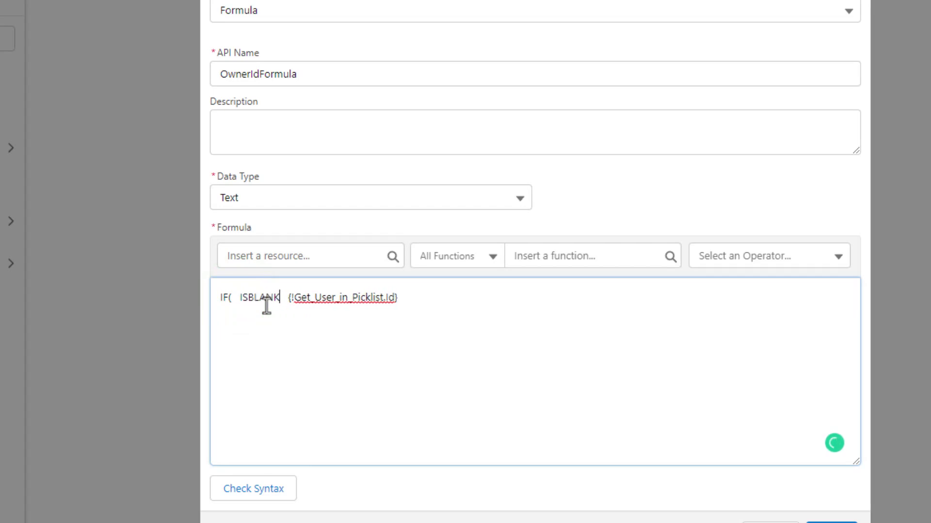
{"action": "type", "text": "("}
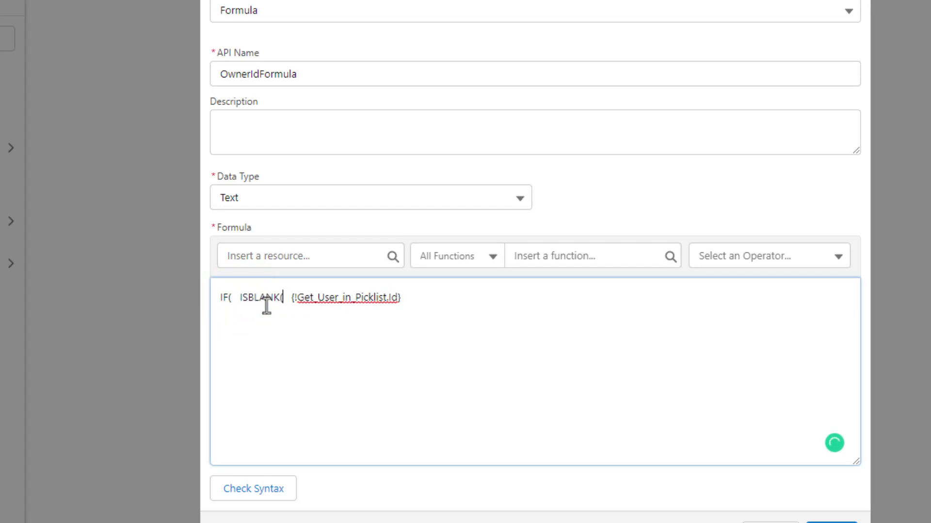
{"action": "left_click", "coordinate": [415, 292]}
{"action": "type", "text": ")"}
{"action": "type", "text": ","}
Step: Insert {!$Record.OwnerId} as the IF's value when the picklist user is blank
{"action": "left_click", "coordinate": [345, 256]}
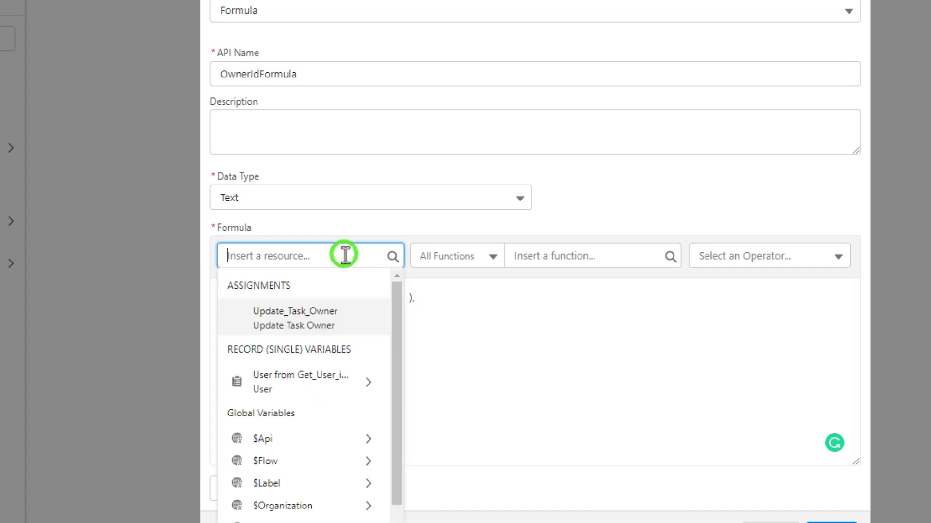
{"action": "scroll", "coordinate": [339, 286], "scroll_direction": "down", "scroll_amount": 3}
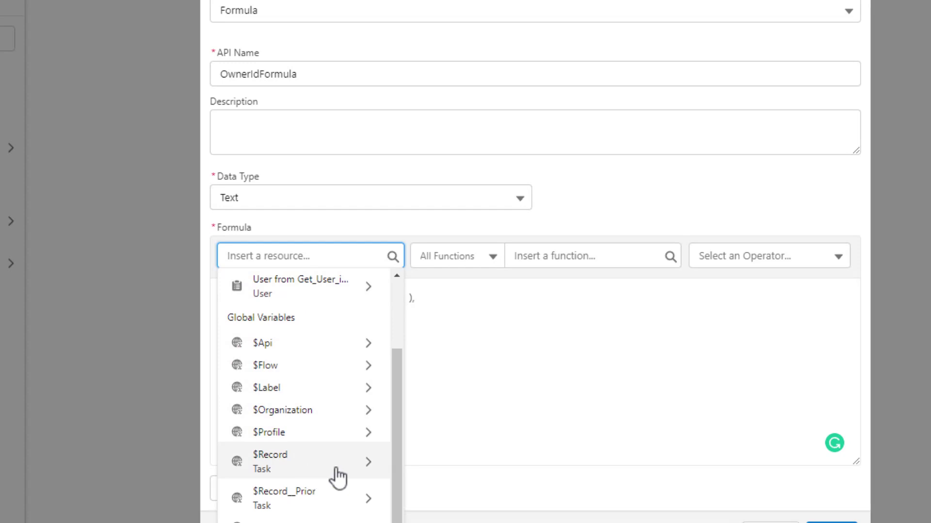
{"action": "left_click", "coordinate": [333, 465]}
{"action": "scroll", "coordinate": [340, 417], "scroll_direction": "down", "scroll_amount": 8}
{"action": "scroll", "coordinate": [339, 420], "scroll_direction": "down", "scroll_amount": 8}
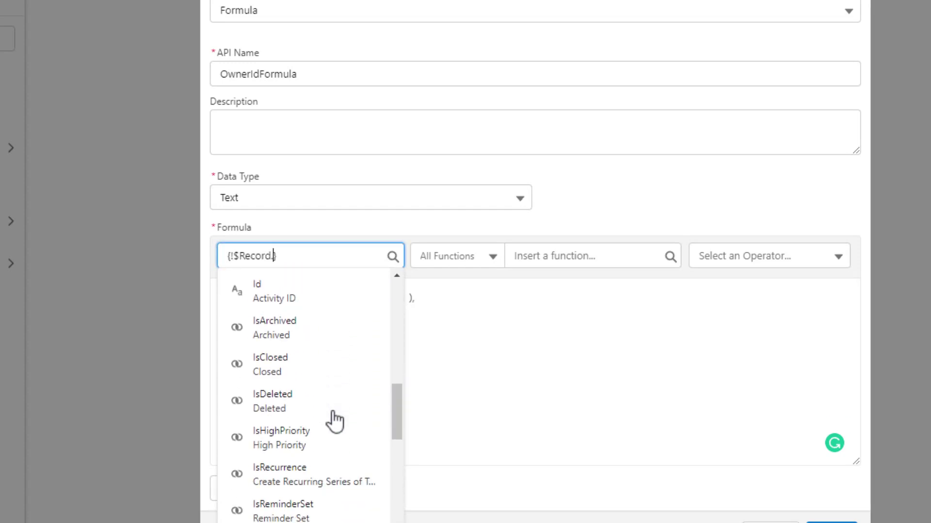
{"action": "left_click", "coordinate": [350, 418]}
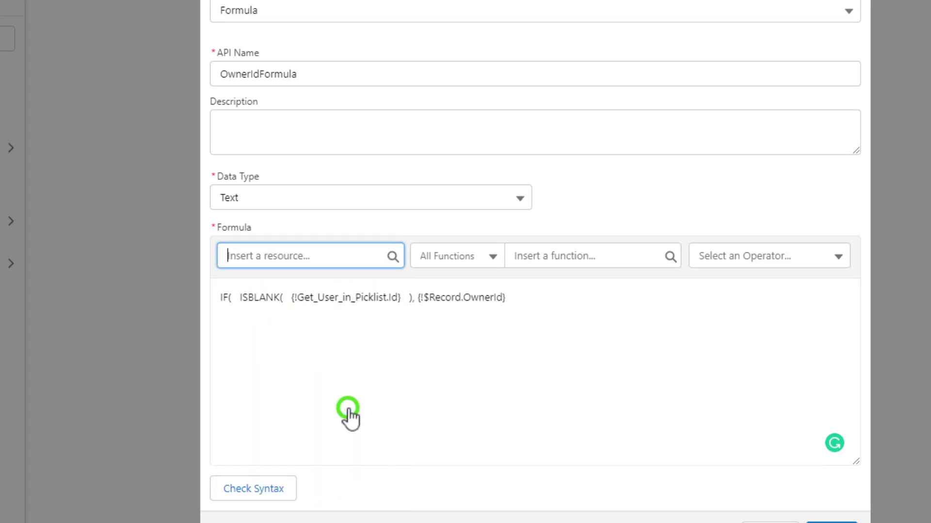
{"action": "left_click", "coordinate": [599, 308]}
Step: Copy the {!Get_User_in_Picklist.Id} reference and paste it as the else value, closing the IF
{"action": "left_click", "coordinate": [400, 298]}
{"action": "left_click_drag", "start_coordinate": [400, 299], "coordinate": [293, 303]}
{"action": "key", "text": "ctrl+c"}
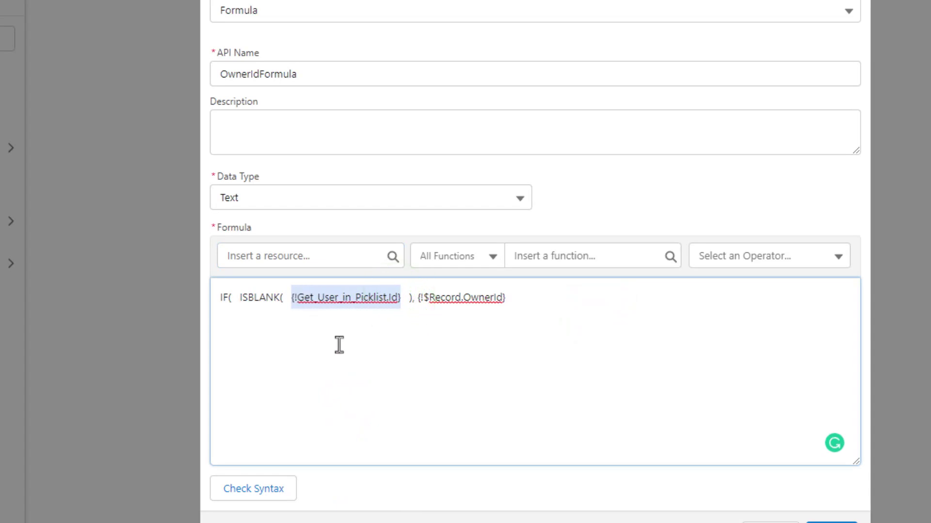
{"action": "left_click", "coordinate": [573, 307]}
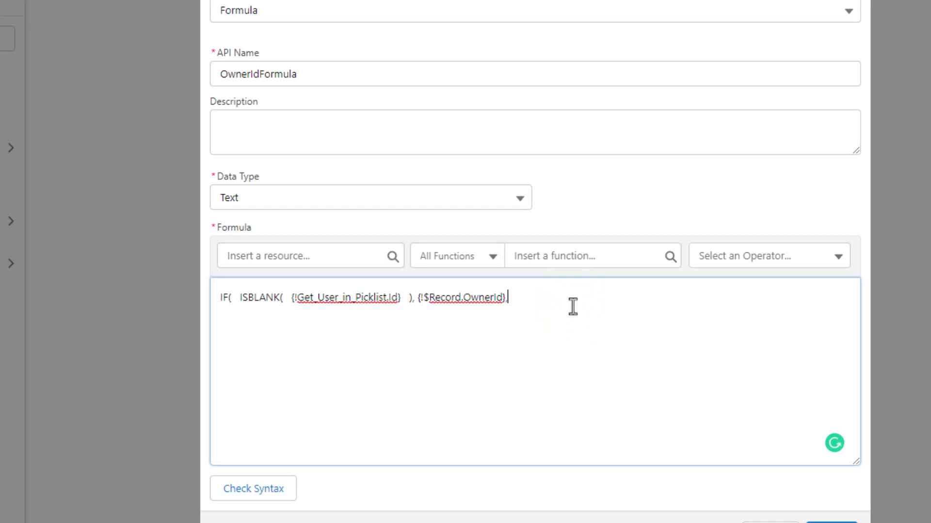
{"action": "key", "text": "ctrl+v"}
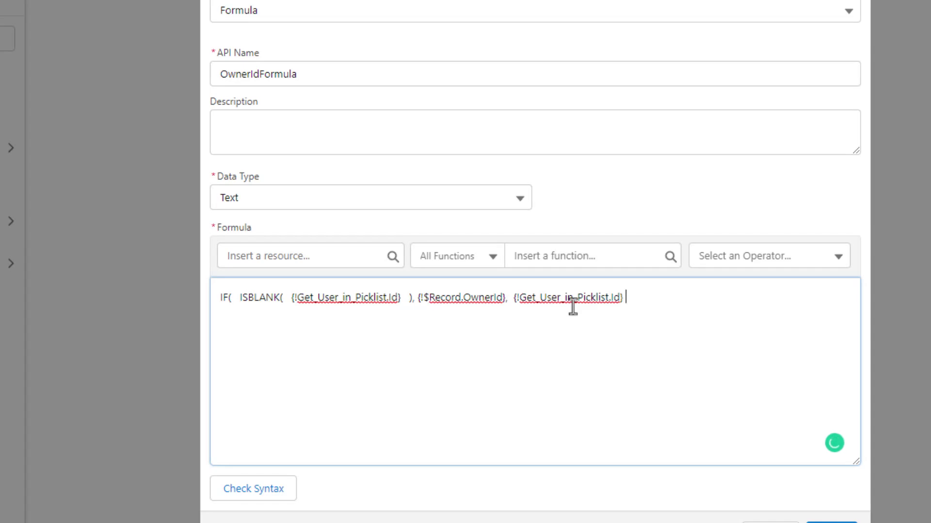
{"action": "left_click", "coordinate": [474, 342]}
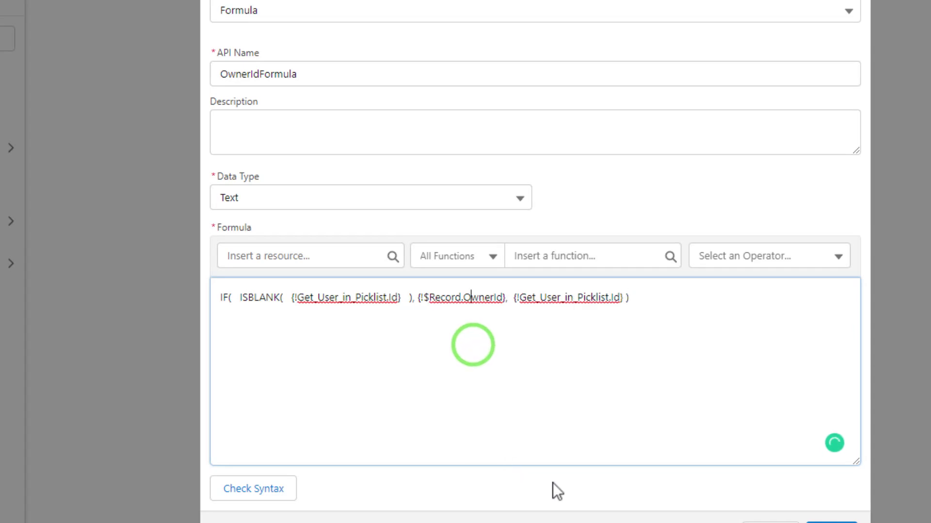
Step: Run Check Syntax on OwnerIdFormula, confirming the expression is Valid
{"action": "left_click", "coordinate": [680, 165]}
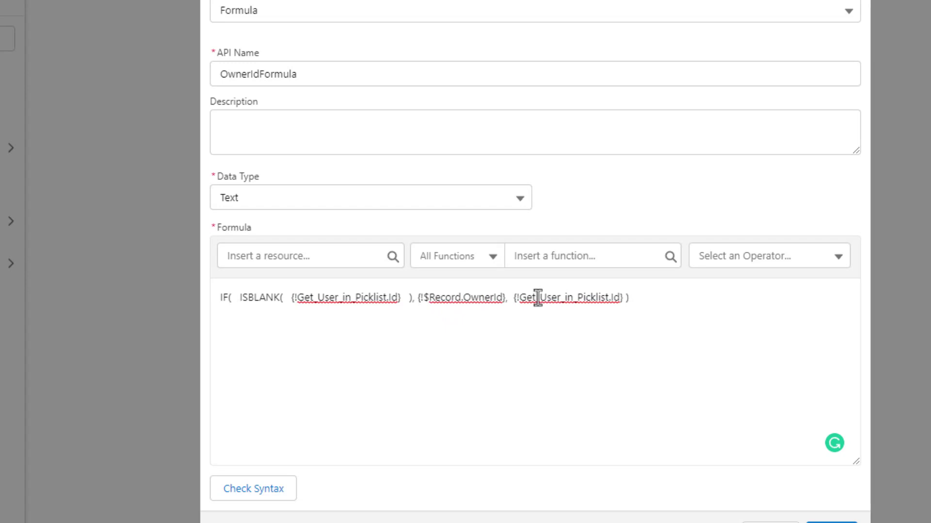
{"action": "left_click_drag", "start_coordinate": [512, 297], "coordinate": [619, 305]}
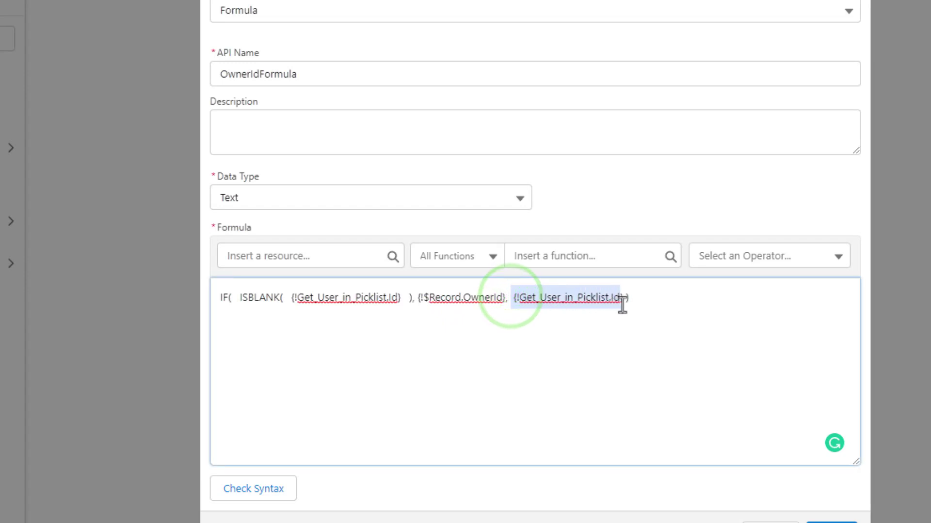
{"action": "left_click", "coordinate": [557, 378]}
{"action": "left_click", "coordinate": [242, 490]}
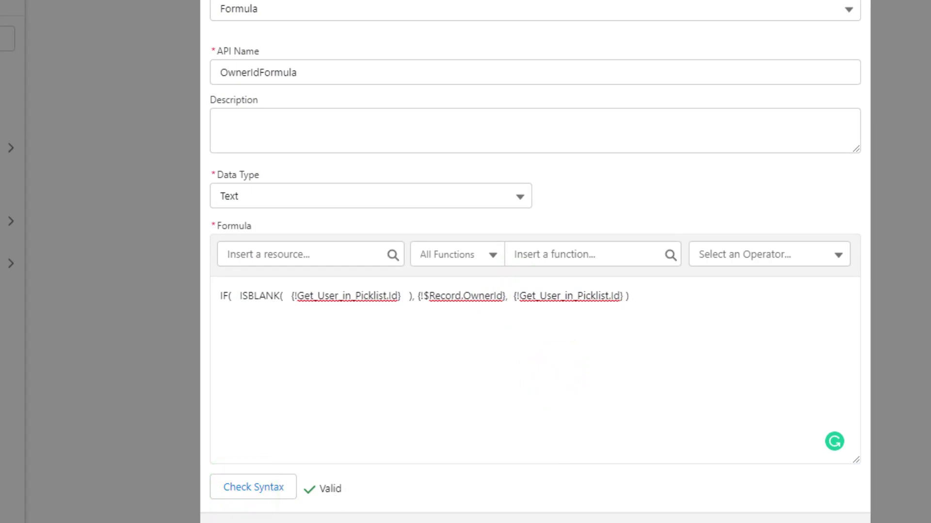
Step: Review and tidy the spacing around the references in the formula text
{"action": "left_click", "coordinate": [417, 297]}
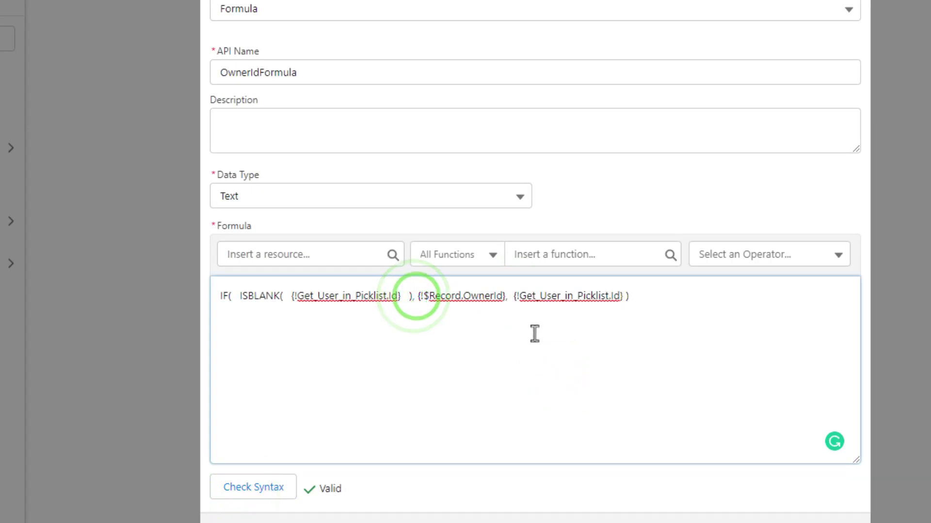
{"action": "left_click", "coordinate": [482, 296]}
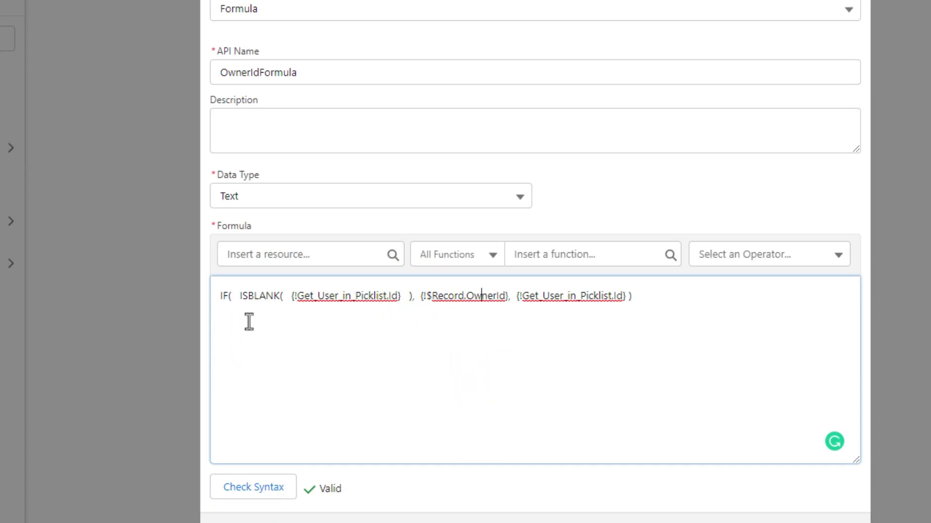
{"action": "left_click", "coordinate": [288, 302]}
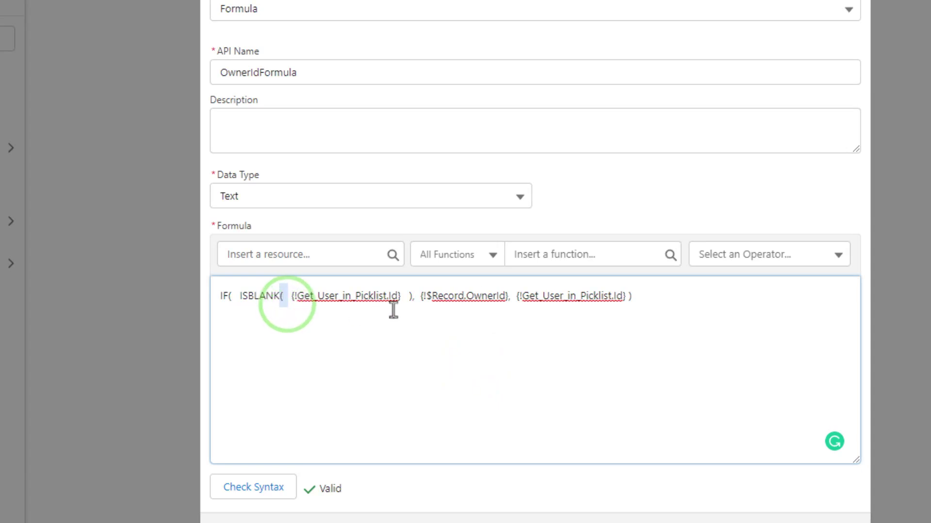
{"action": "double_click", "coordinate": [414, 298]}
{"action": "left_click", "coordinate": [414, 346]}
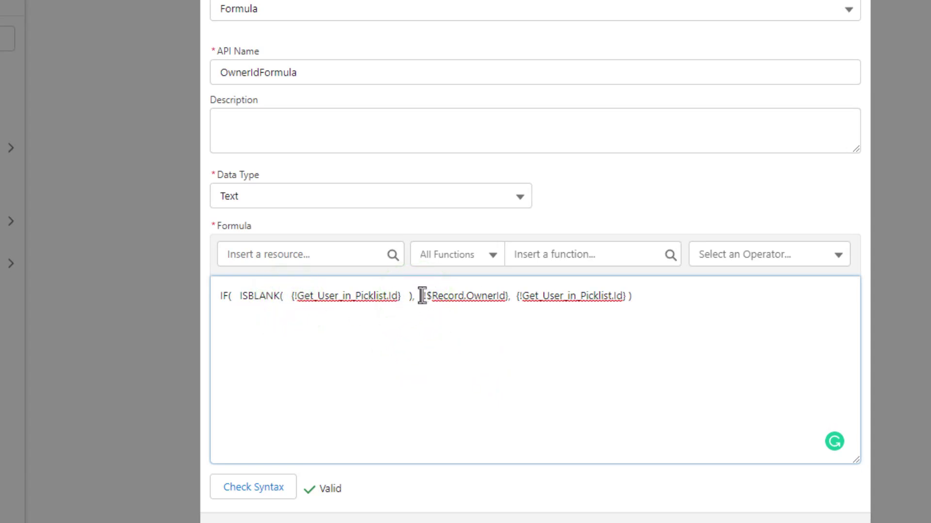
{"action": "left_click", "coordinate": [509, 295]}
{"action": "left_click", "coordinate": [543, 361]}
{"action": "left_click_drag", "start_coordinate": [519, 294], "coordinate": [617, 333]}
{"action": "left_click", "coordinate": [660, 304]}
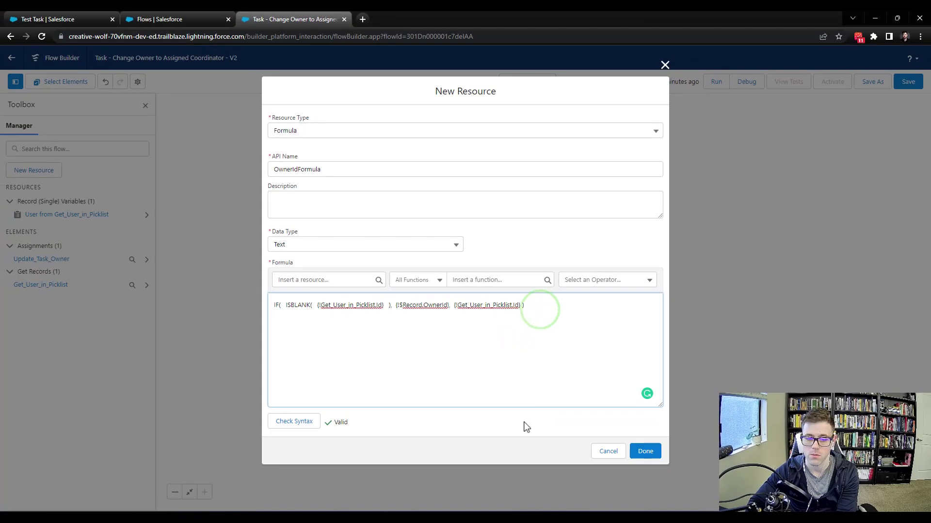
Step: Finish creating OwnerIdFormula and open the Update Task Owner assignment for editing
{"action": "left_click", "coordinate": [636, 451]}
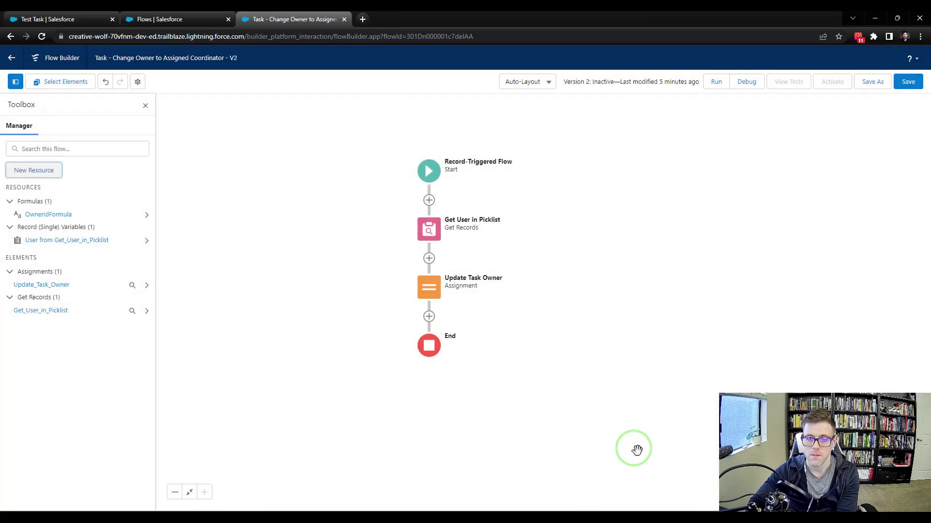
{"action": "left_click", "coordinate": [433, 294]}
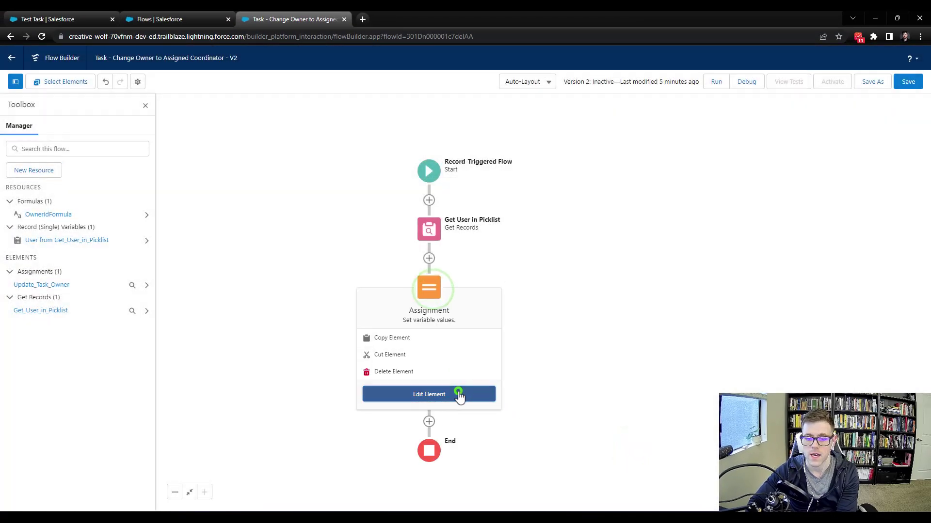
{"action": "left_click", "coordinate": [458, 392]}
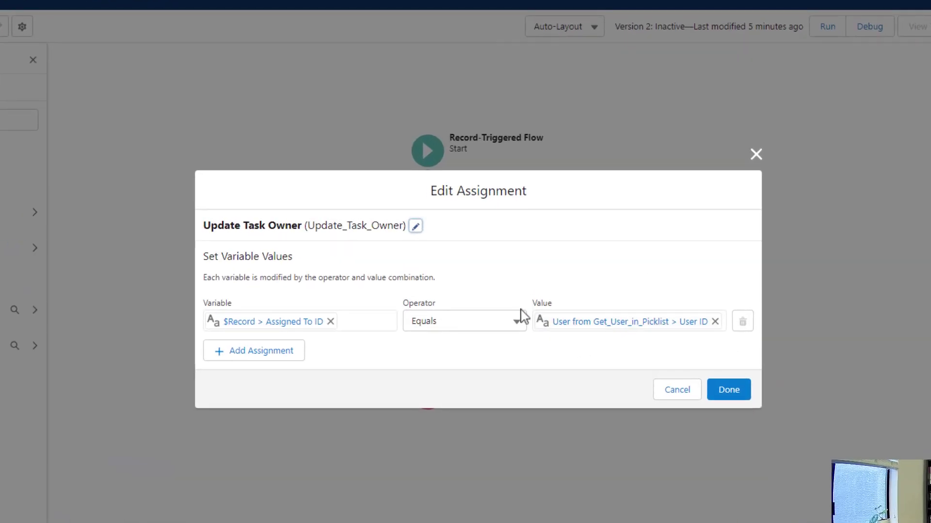
Step: Replace the Assigned To ID value with OwnerIdFormula and save the V2 flow
{"action": "left_click", "coordinate": [713, 321]}
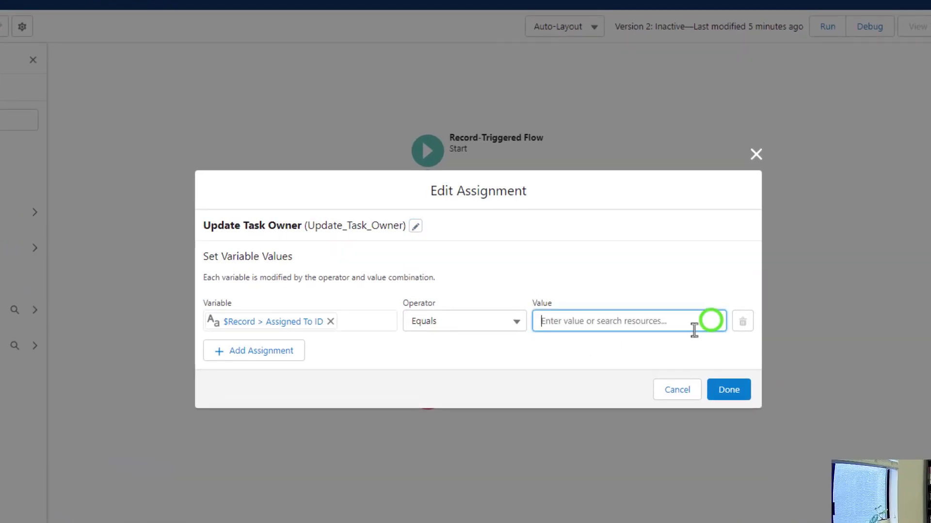
{"action": "left_click", "coordinate": [580, 322]}
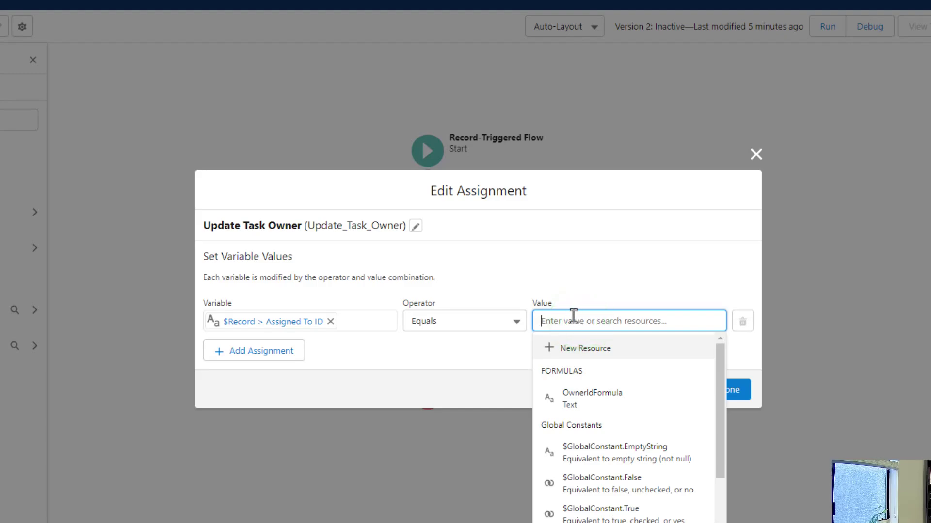
{"action": "left_click", "coordinate": [604, 404]}
{"action": "left_click", "coordinate": [545, 358]}
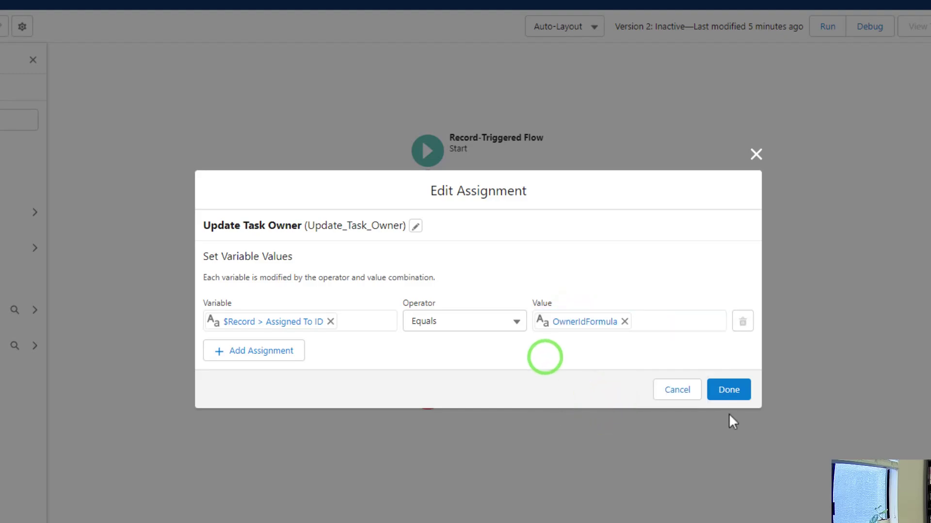
{"action": "left_click", "coordinate": [729, 390]}
{"action": "left_click", "coordinate": [908, 82]}
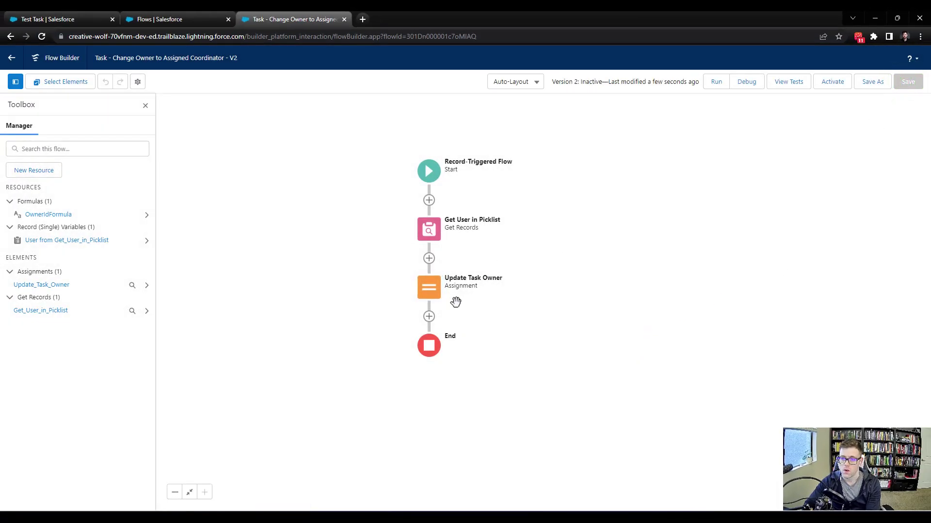